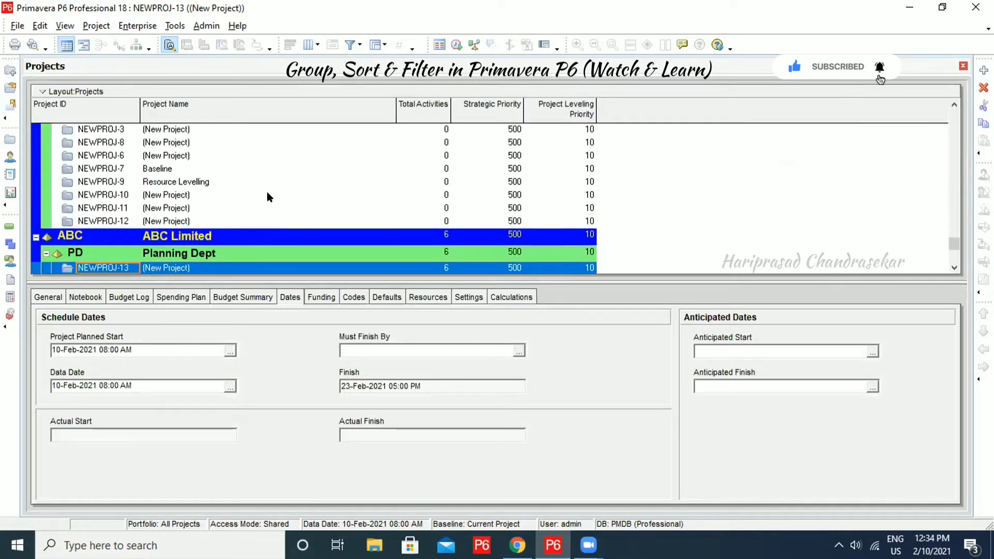
Open the City Center Office Building Addition project (EC00515) under Engineering & Construction.
left_click_drag(954, 203, 954, 114)
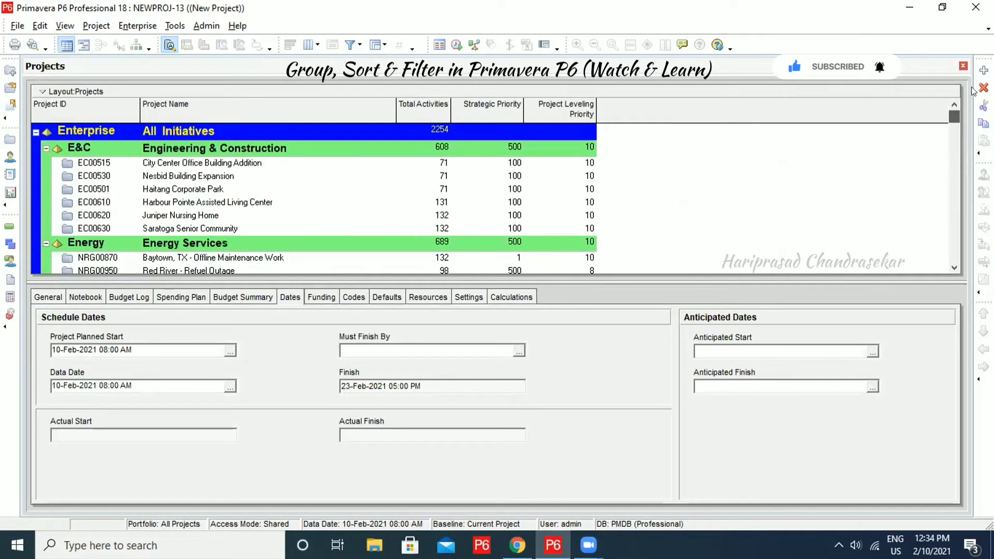
left_click(167, 159)
right_click(166, 159)
left_click(192, 167)
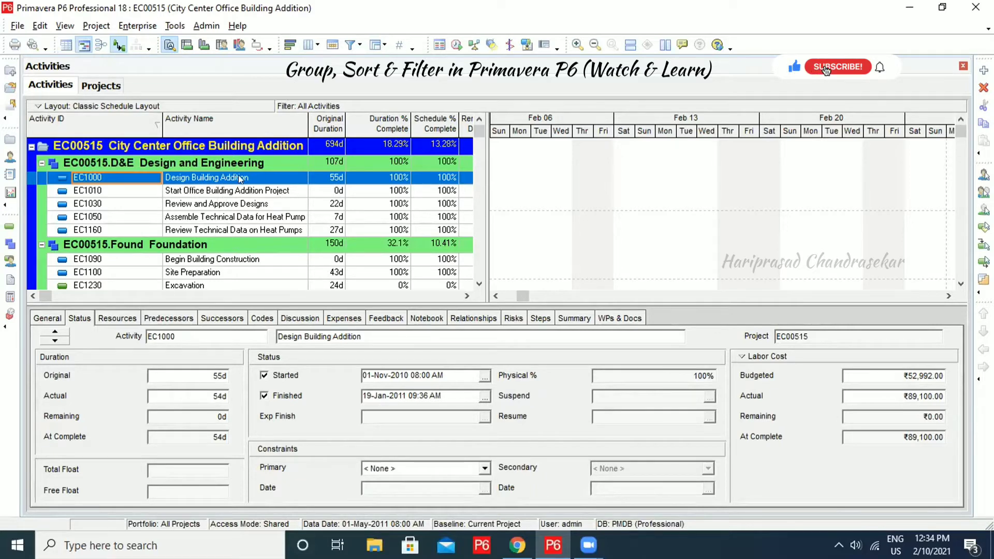
Look at the available activity filters without applying any, and open the Group and Sort settings for the activities.
left_click(350, 45)
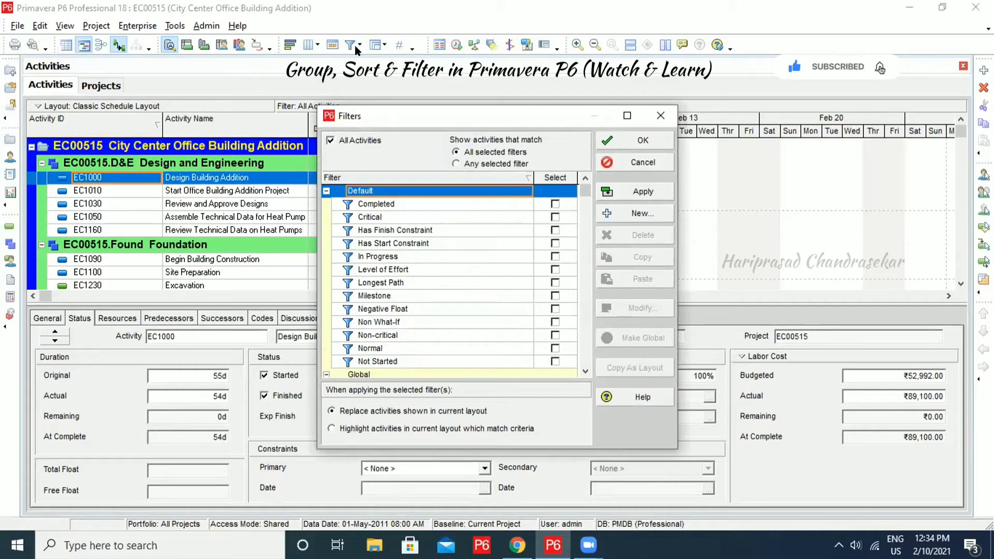
left_click(661, 114)
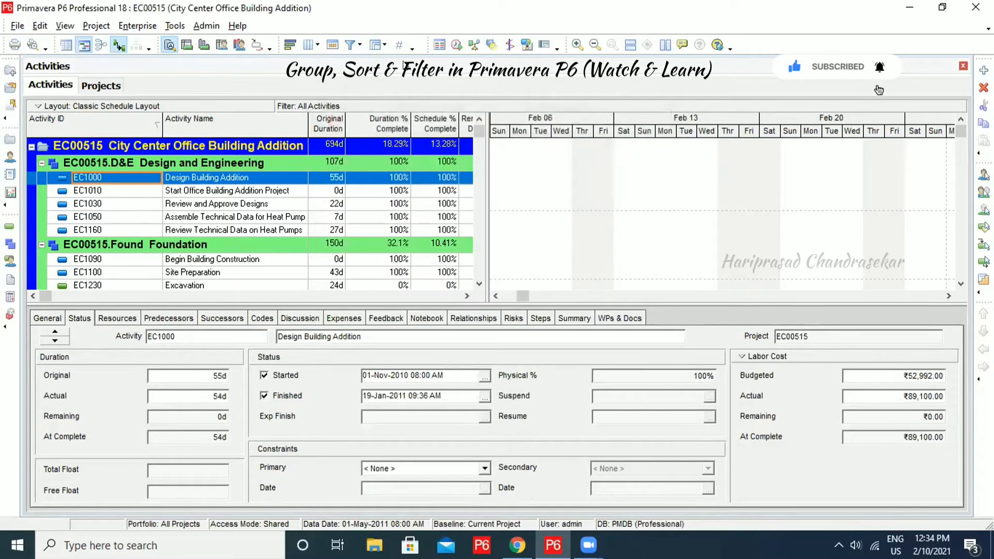
left_click(379, 47)
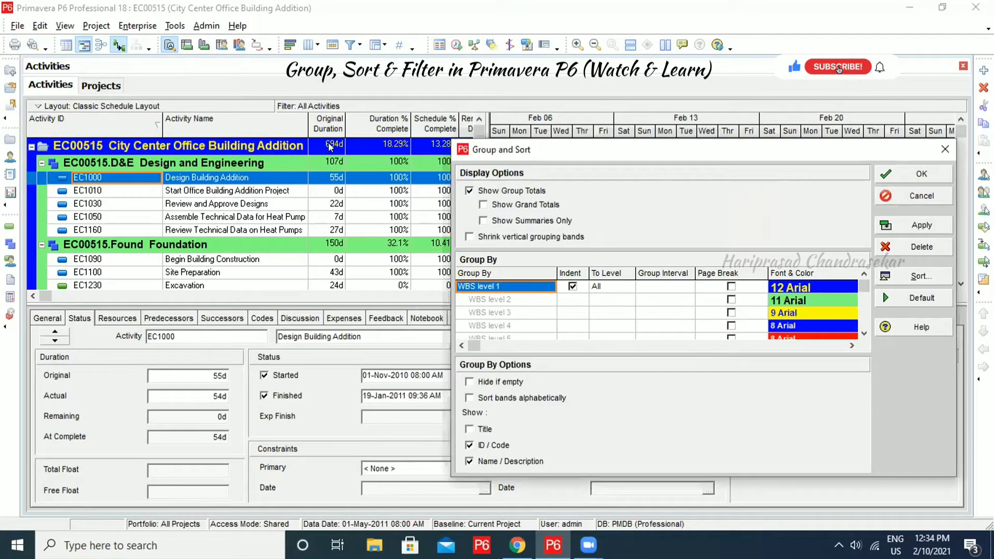
Try the layout with group totals hidden, and restore the totals.
left_click(469, 190)
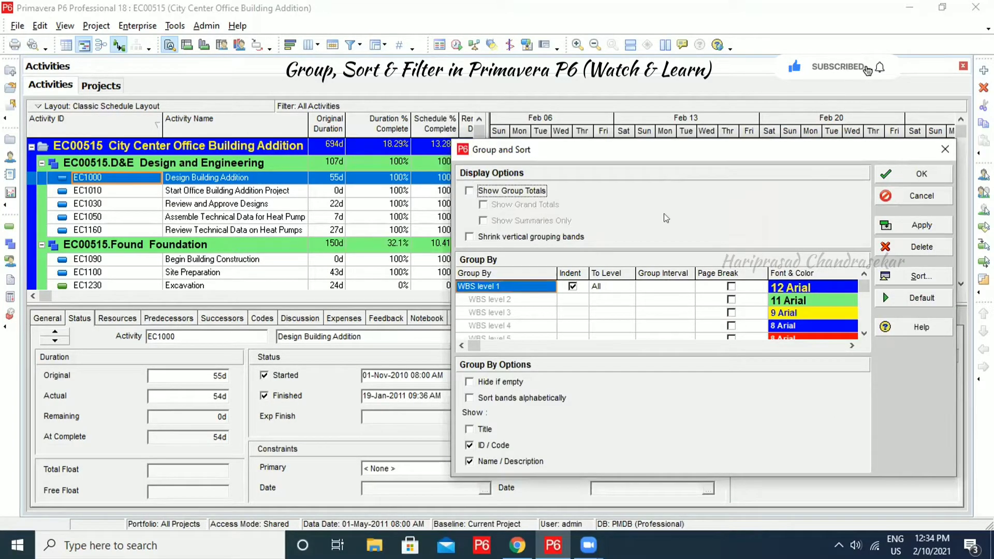
left_click(926, 227)
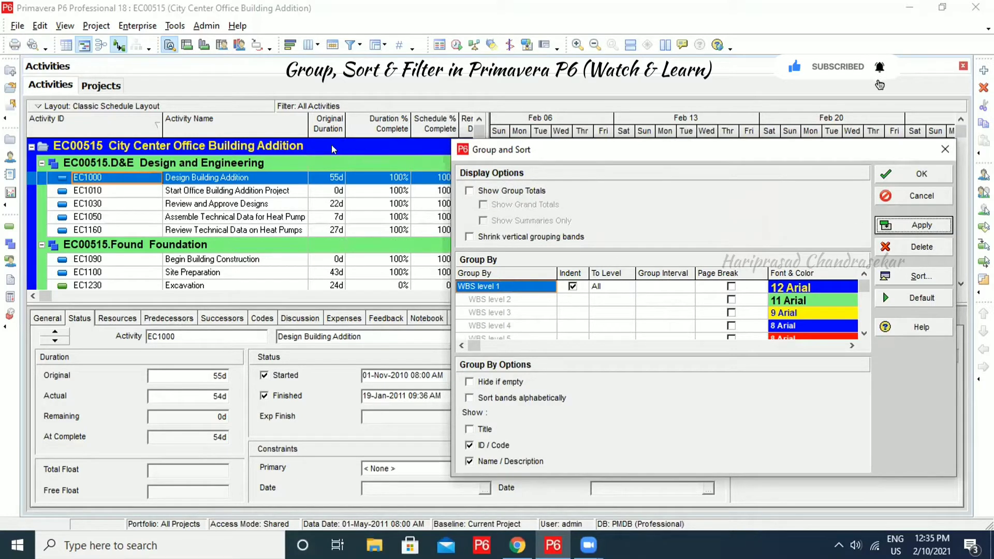
left_click(471, 191)
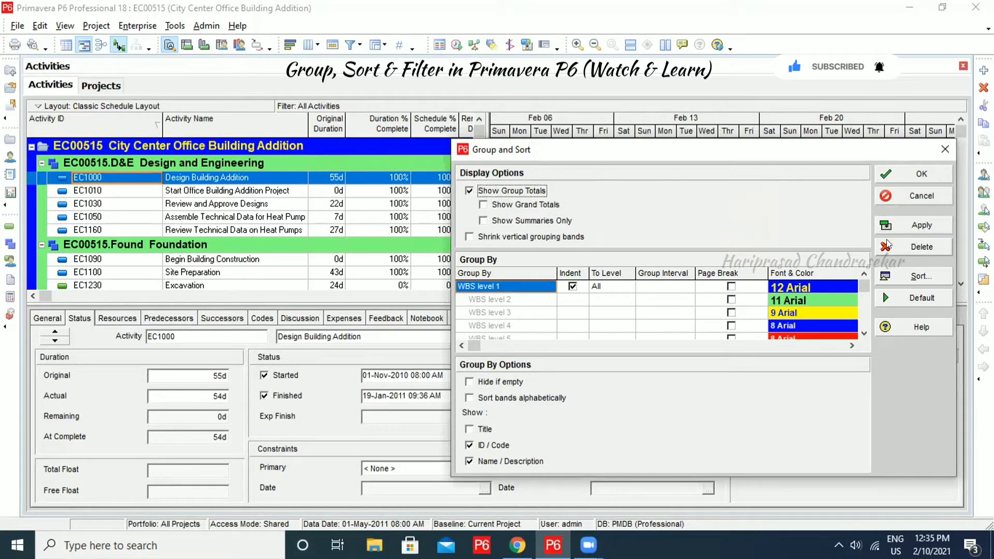
left_click(913, 228)
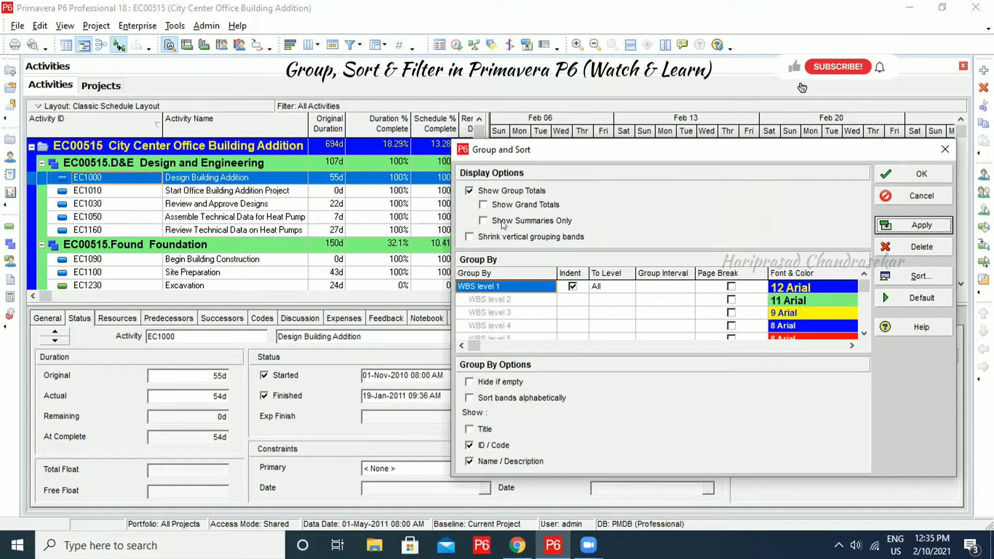
Try displaying summaries only in the activity table, and restore the full activity rows.
left_click(482, 221)
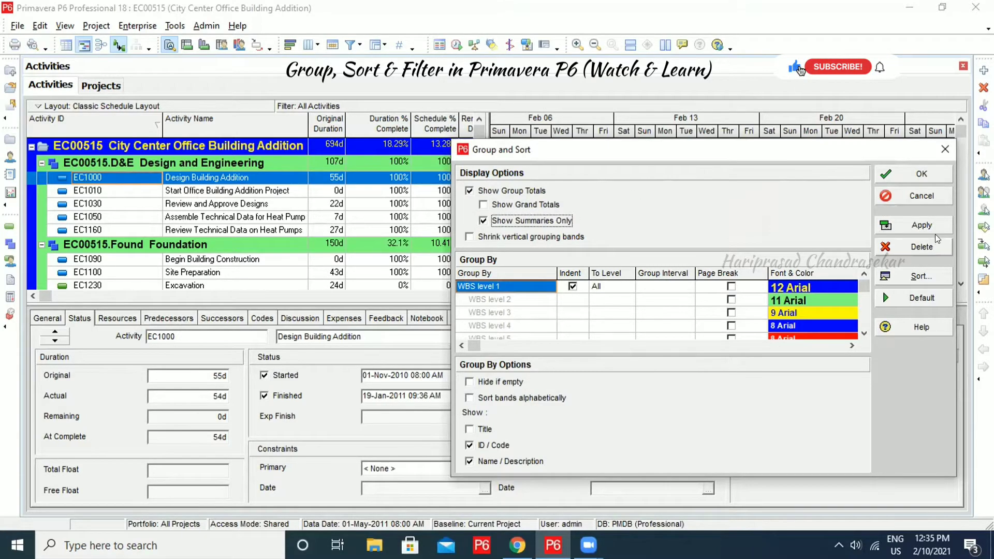
left_click(913, 225)
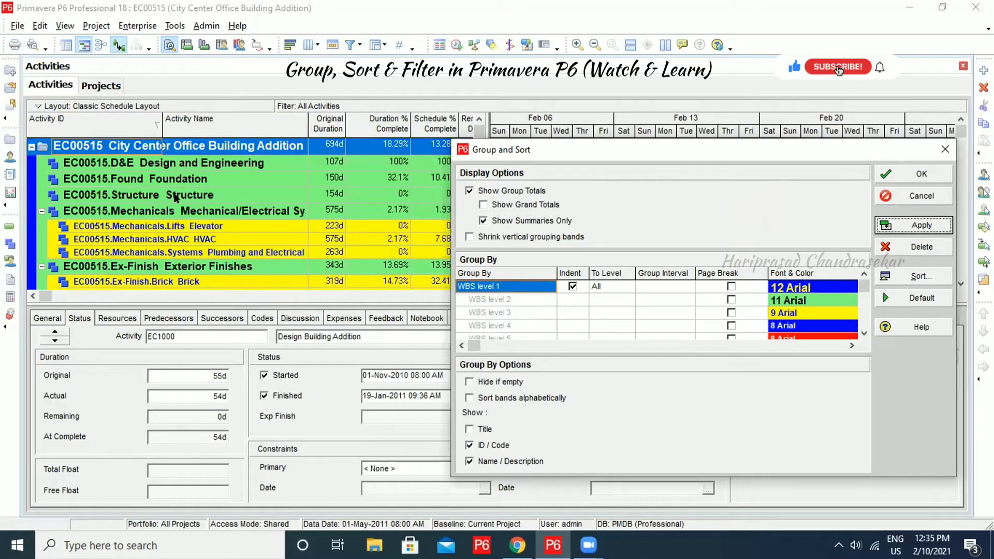
left_click(508, 222)
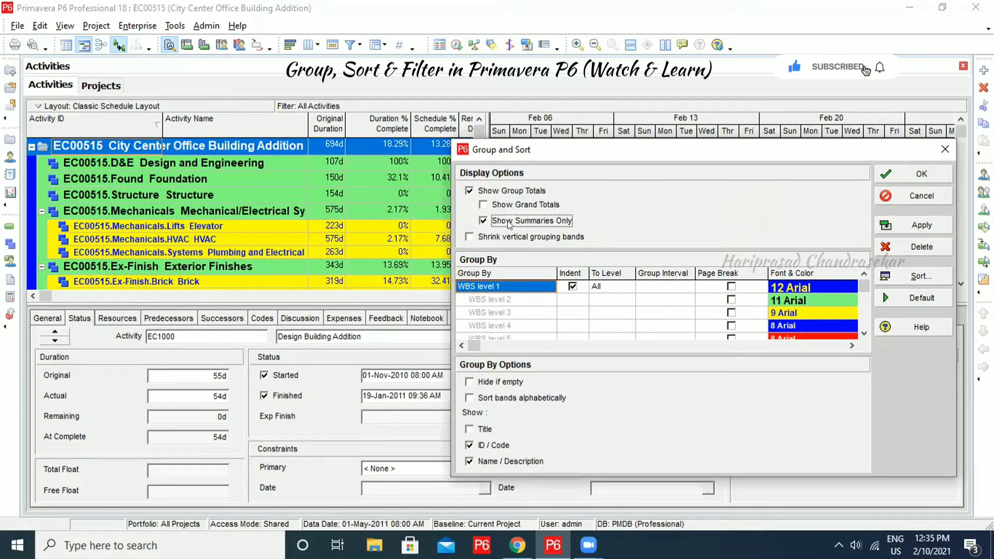
left_click(950, 225)
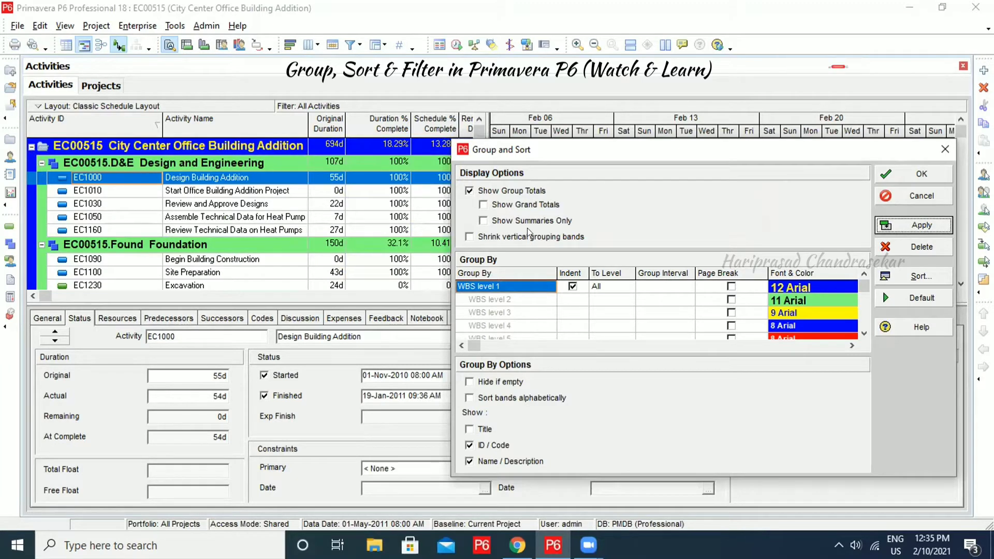
Try shrinking the vertical grouping bands, and return them to normal width.
left_click(469, 237)
left_click(925, 227)
left_click(925, 227)
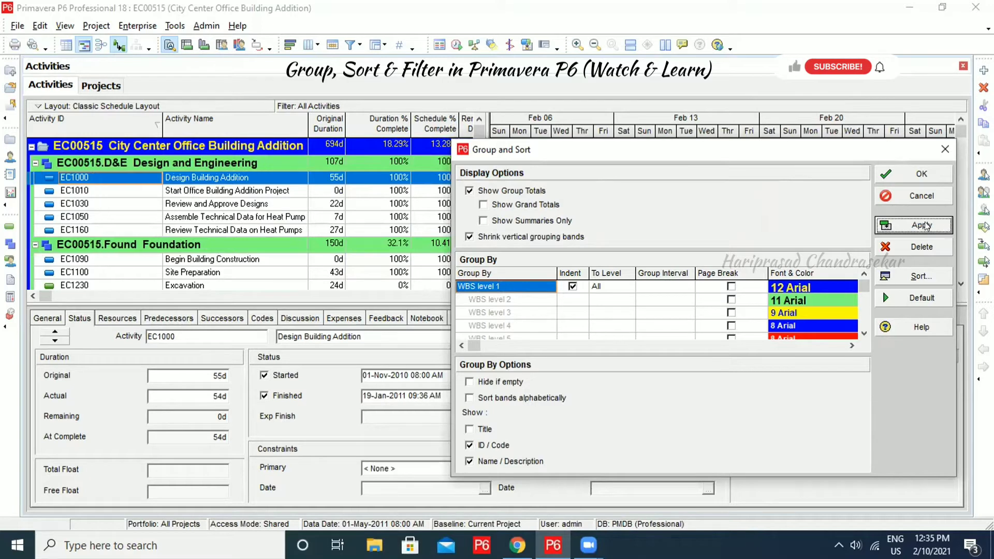
left_click(504, 234)
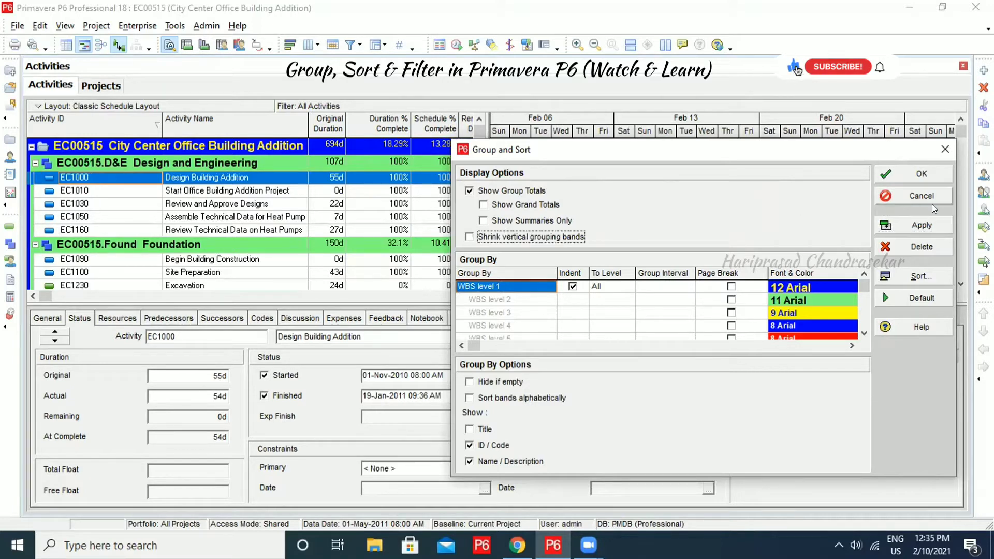
left_click(921, 221)
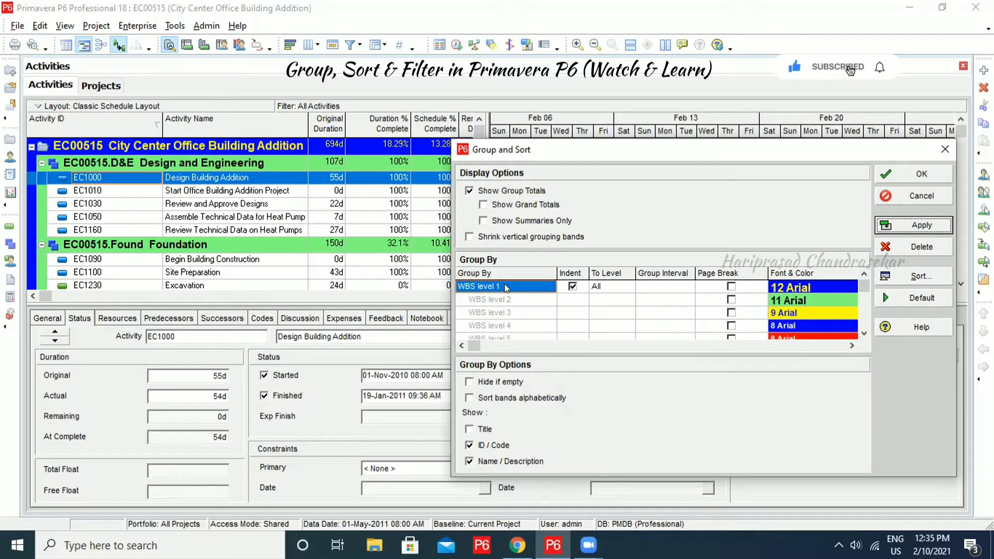
Group the activities by Critical instead of WBS, apply the grouping and close the settings.
left_click(543, 288)
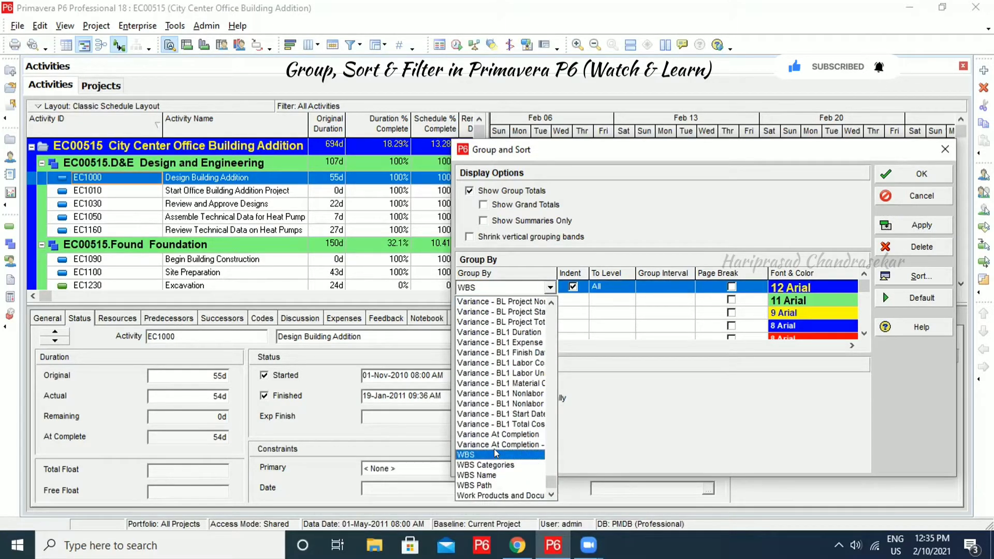
scroll(494, 448, "up", 20)
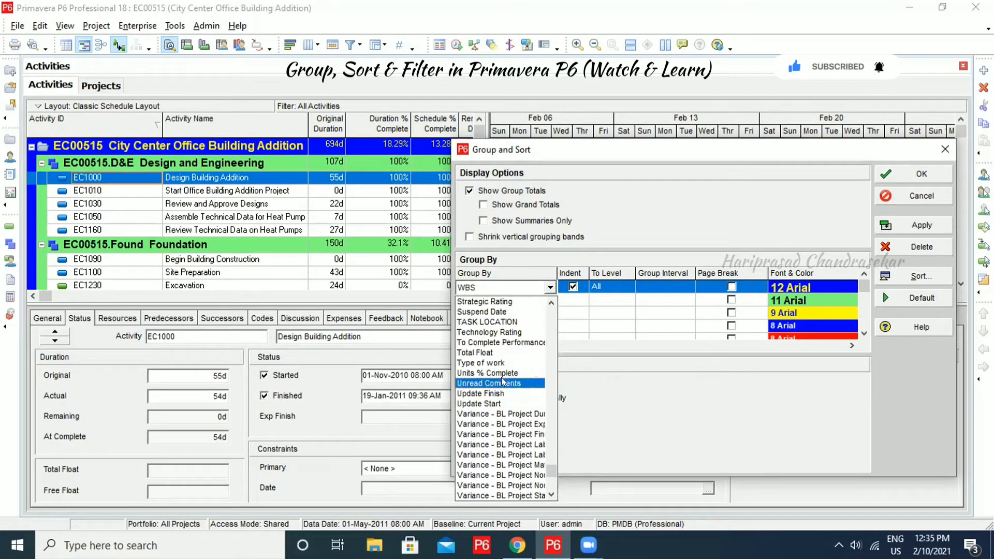
scroll(501, 342, "up", 10)
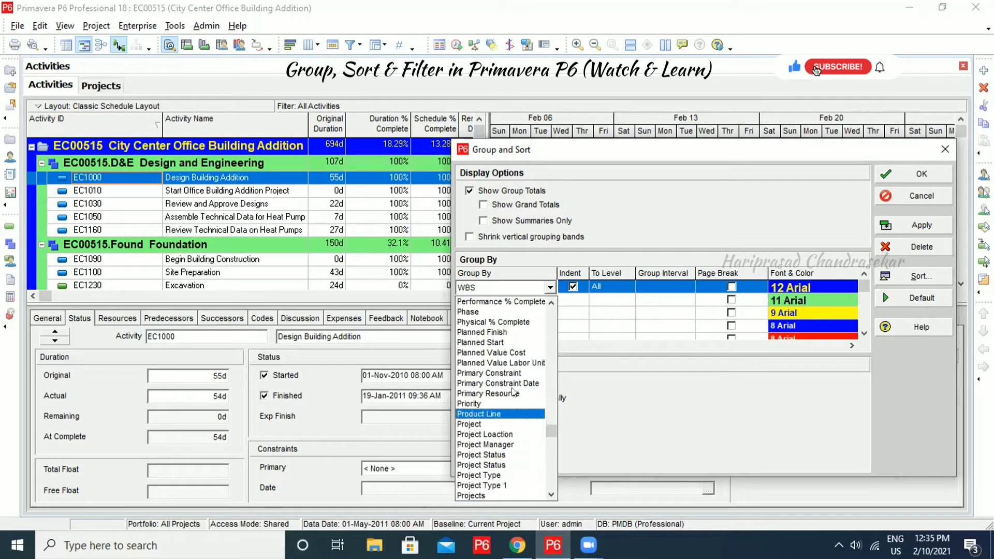
scroll(497, 362, "up", 3)
scroll(497, 352, "up", 6)
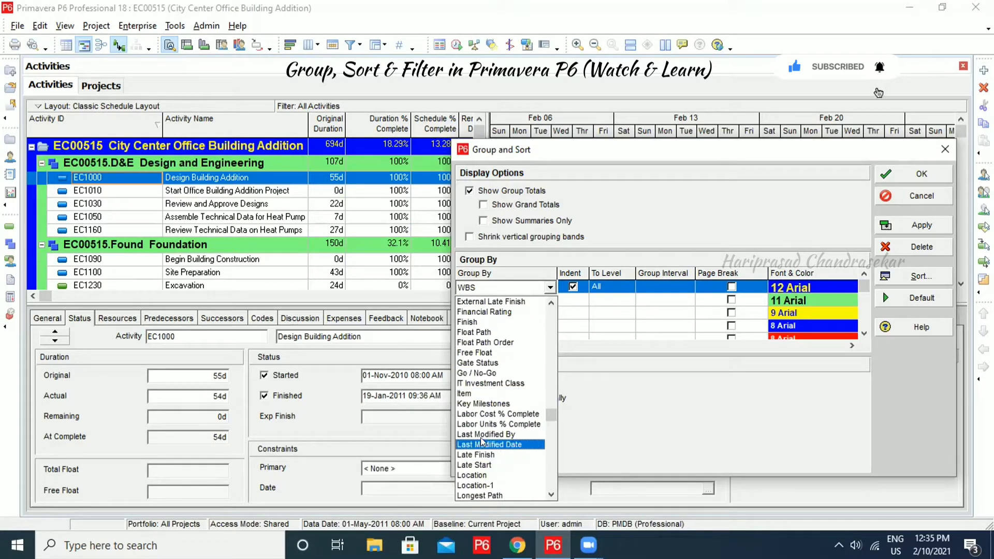
scroll(513, 372, "up", 5)
scroll(516, 355, "up", 4)
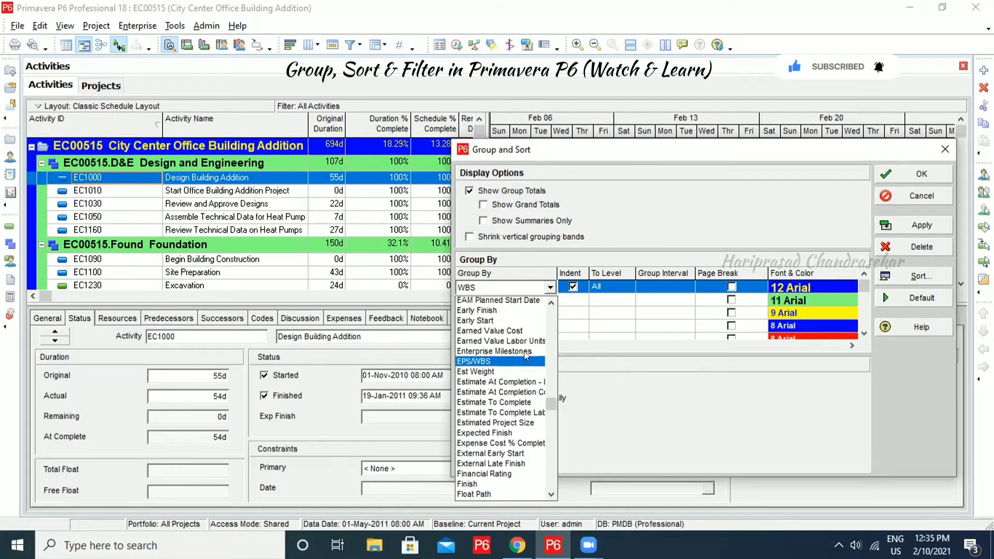
scroll(523, 334, "up", 3)
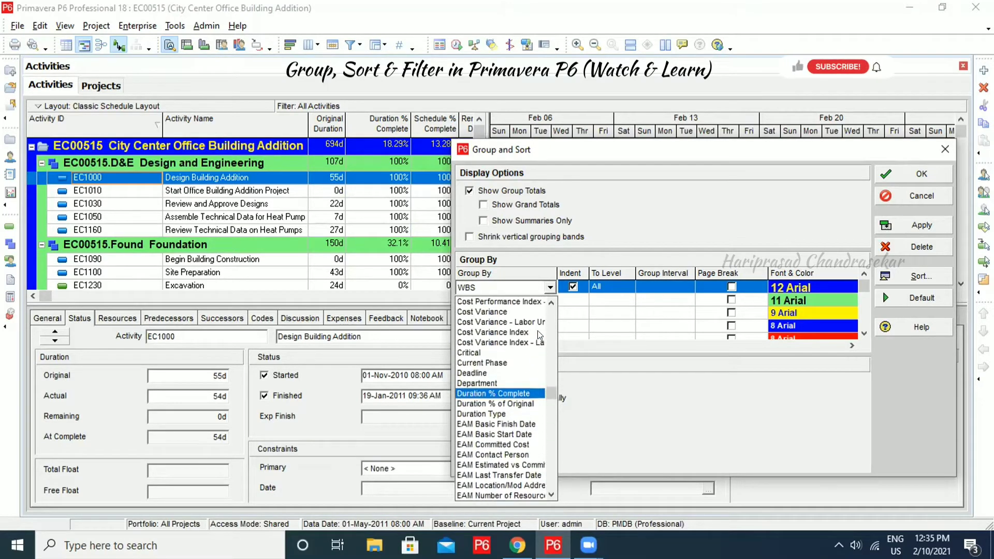
scroll(516, 331, "up", 3)
scroll(516, 331, "up", 4)
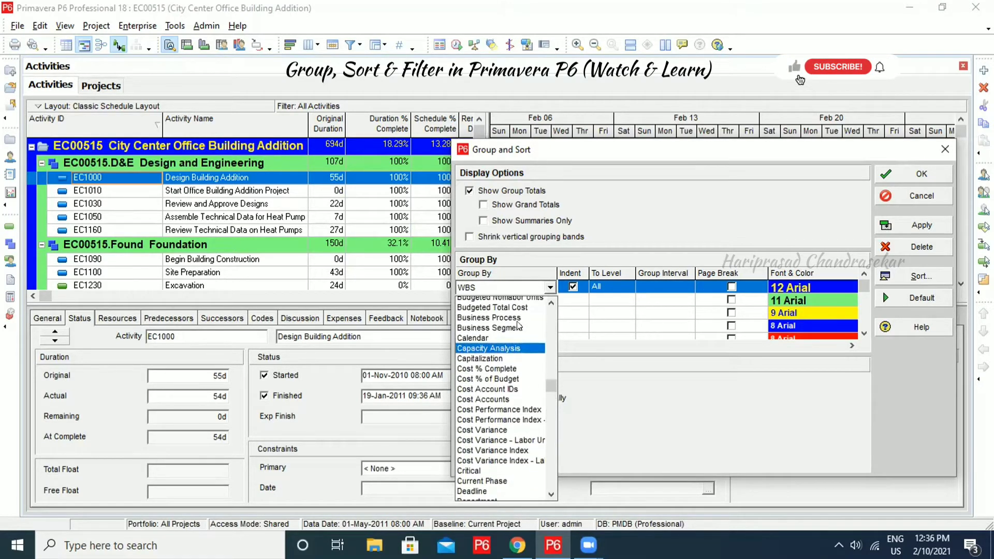
mouse_move(551, 374)
left_mouse_down()
mouse_move(552, 306)
mouse_move(551, 387)
left_mouse_up()
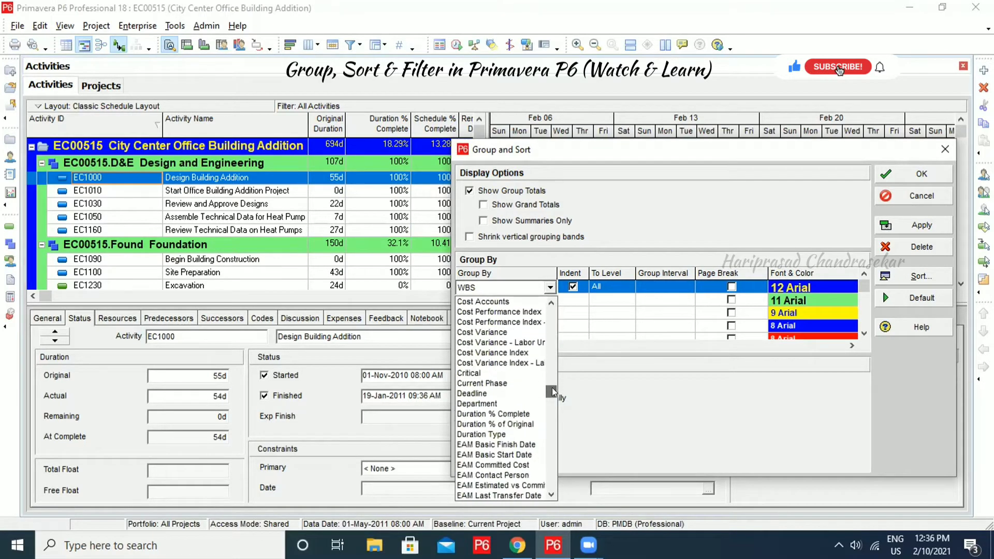
left_click(471, 373)
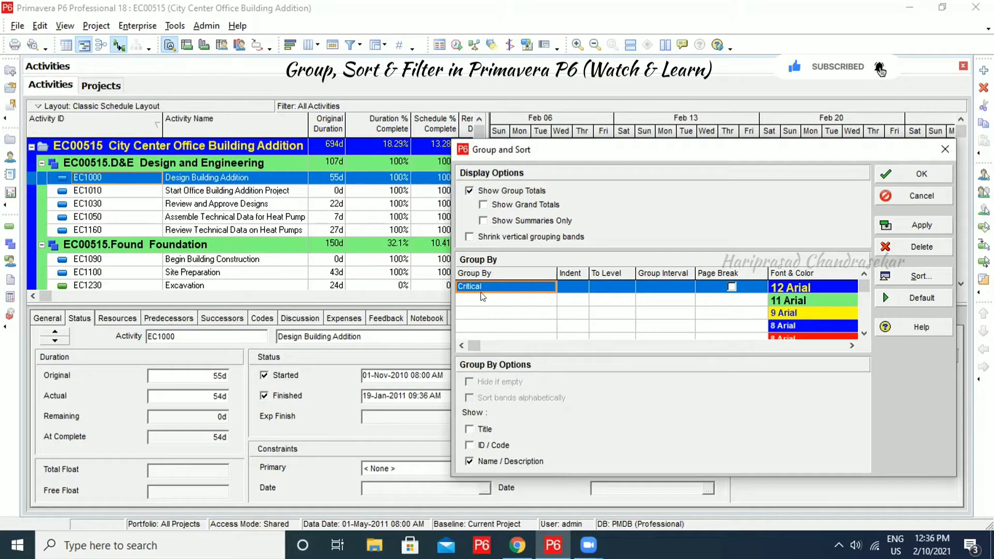
left_click(912, 225)
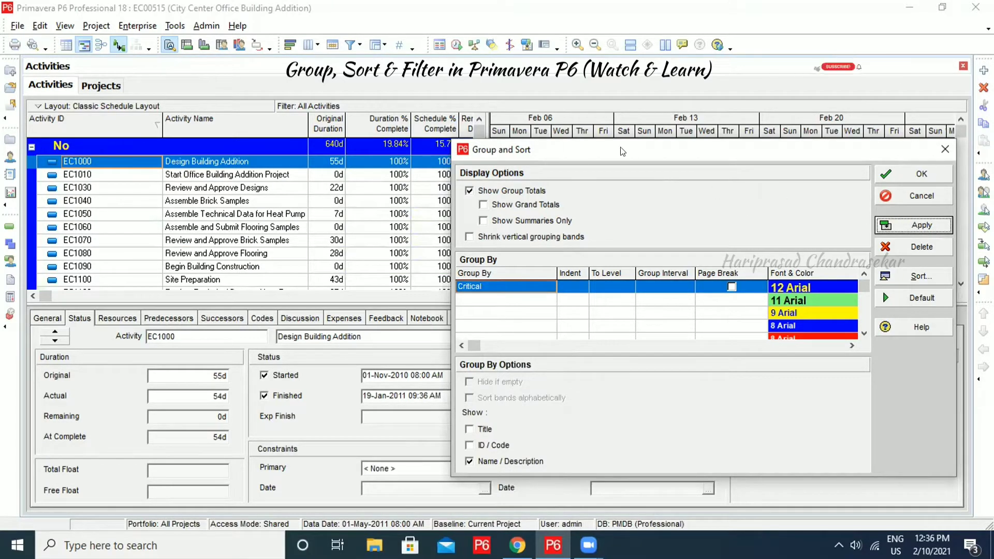
left_click_drag(619, 148, 396, 161)
left_click_drag(680, 166, 521, 173)
left_click(531, 195)
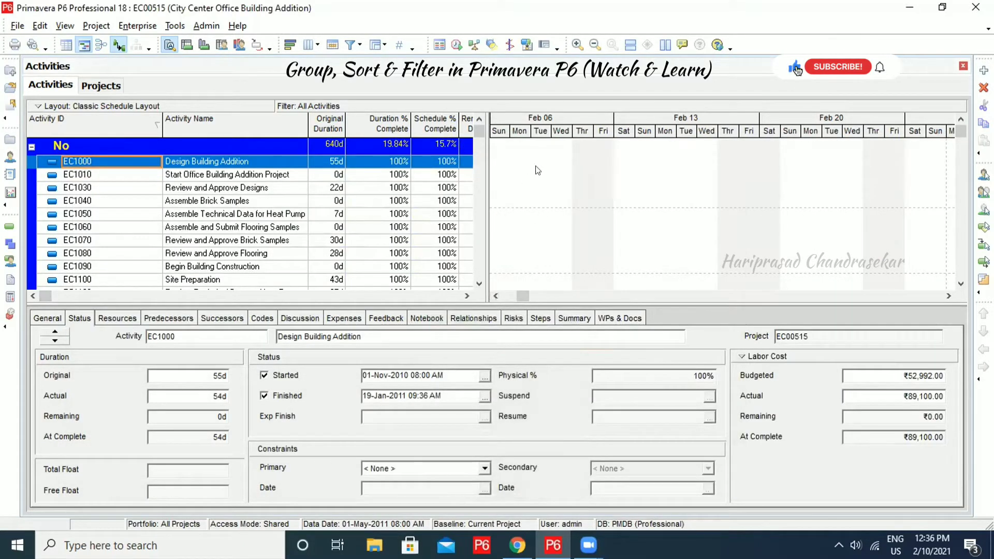
Collapse the No group of non-critical activities in the activity table.
left_click(518, 293)
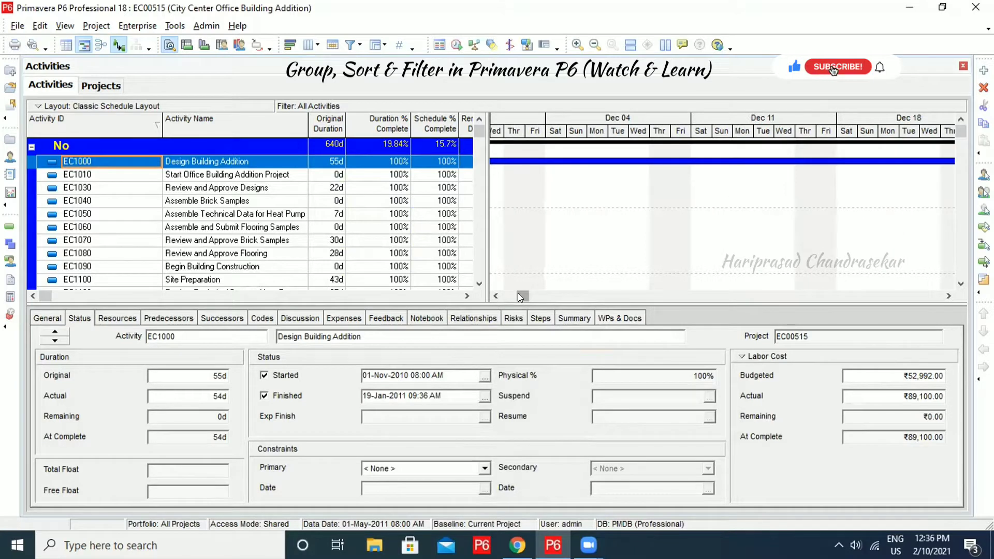
left_click_drag(520, 295, 505, 295)
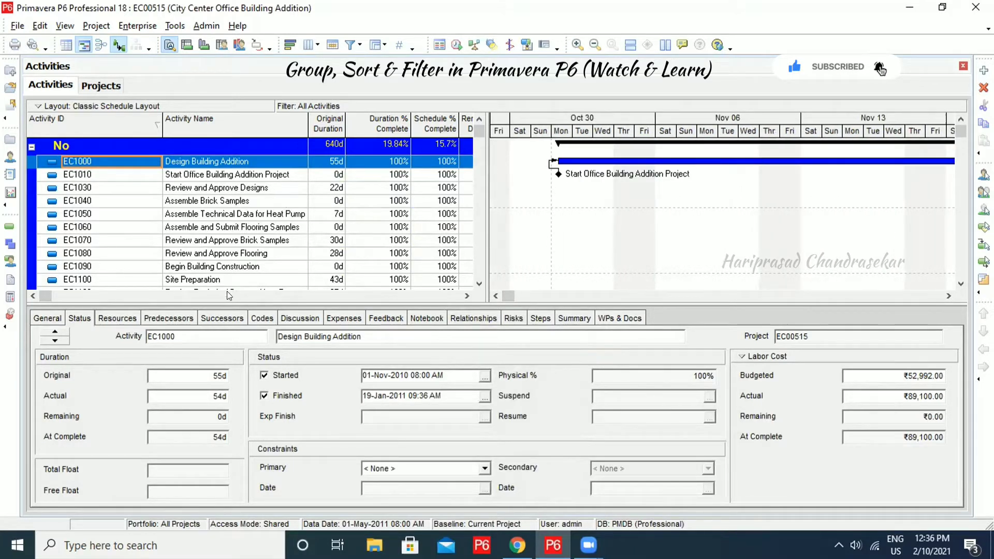
left_click_drag(46, 295, 38, 235)
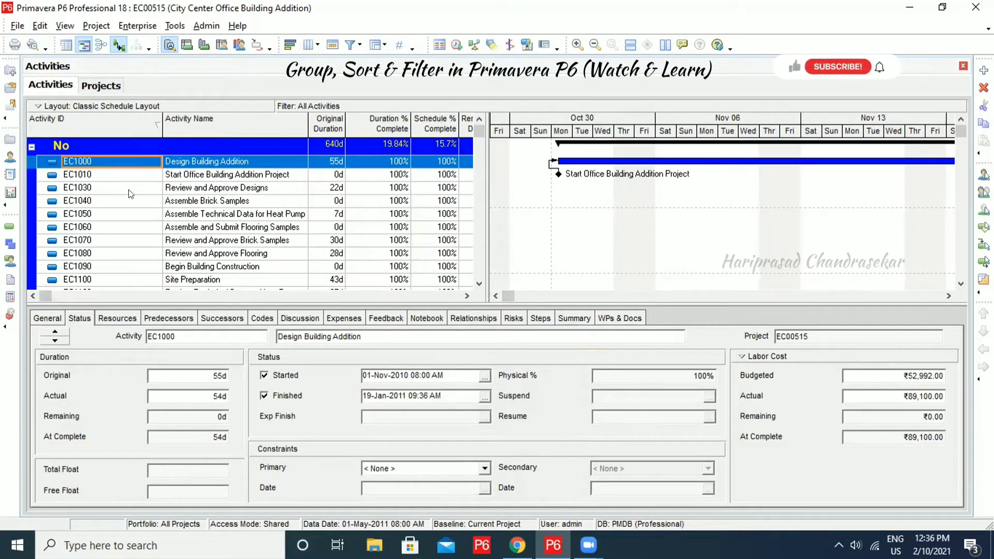
left_click(94, 147)
double_click(109, 145)
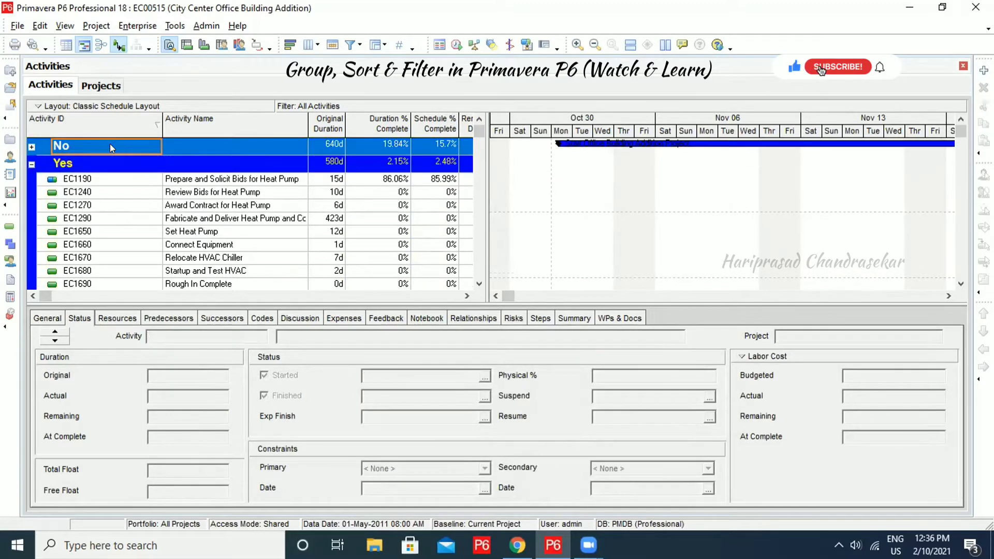
double_click(110, 144)
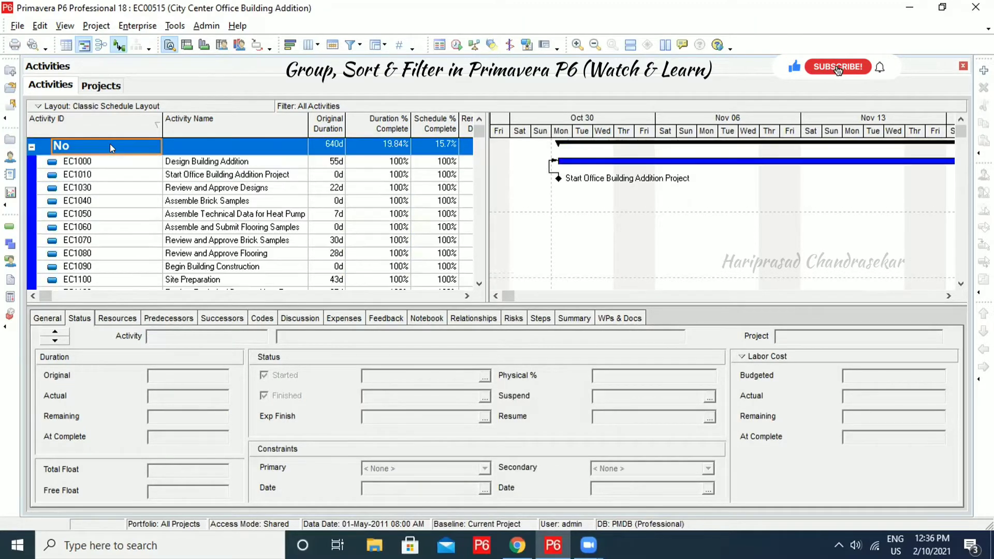
left_click(32, 148)
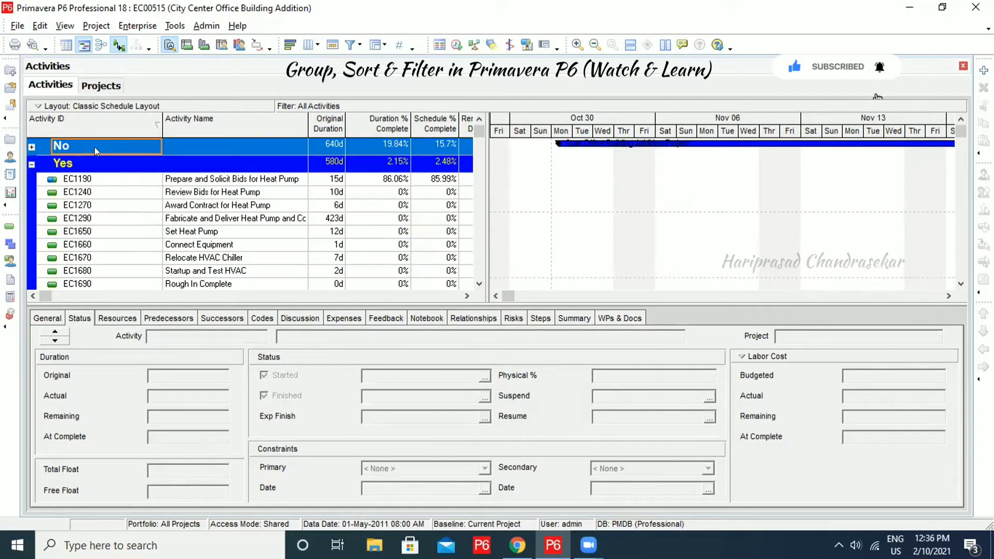
Examine the Yes group of critical activities, starting with EC1190, by collapsing and re-expanding its band.
left_click(77, 180)
left_click(117, 164)
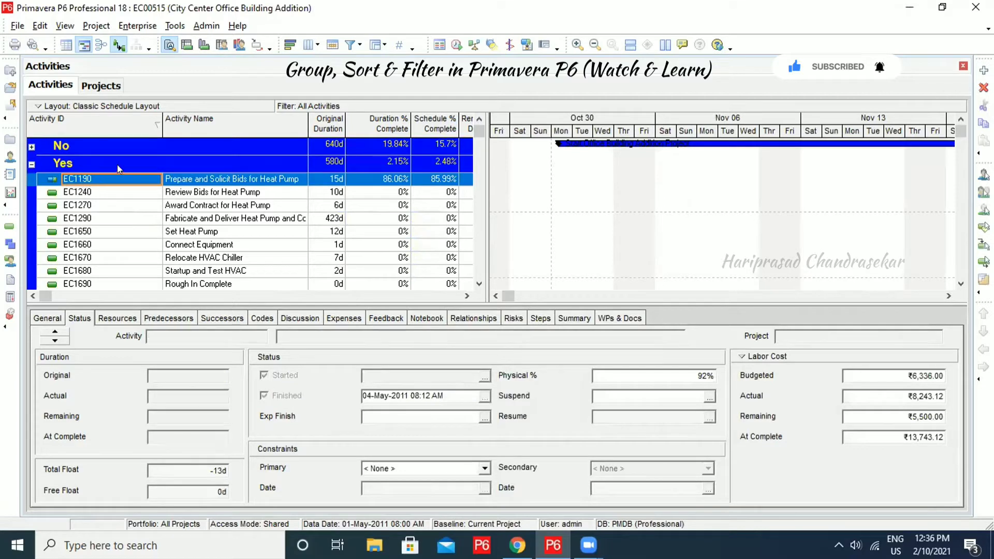
left_click(32, 165)
left_click(32, 165)
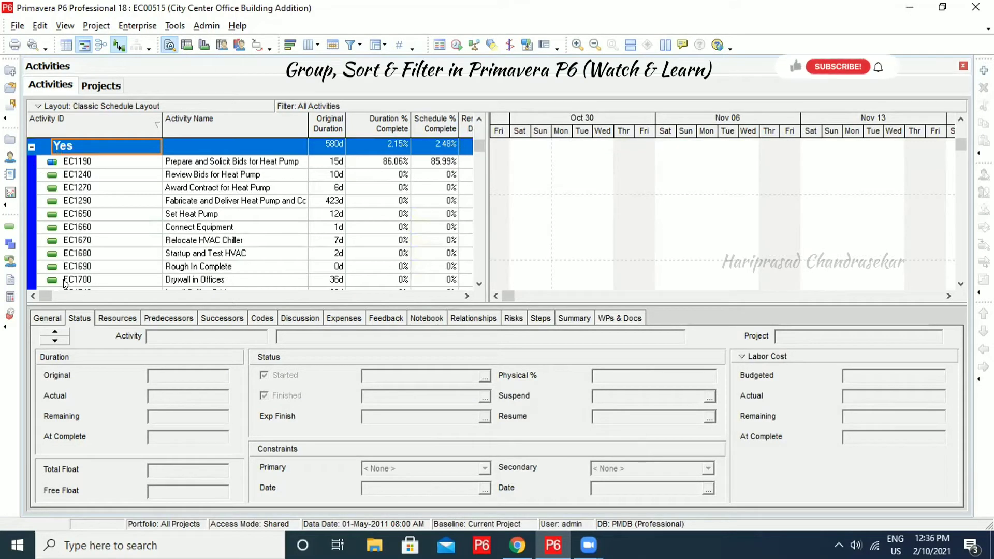
Check the Critical column for the activities in the Yes group, and collapse that group.
left_click(117, 295)
left_click_drag(118, 292, 463, 291)
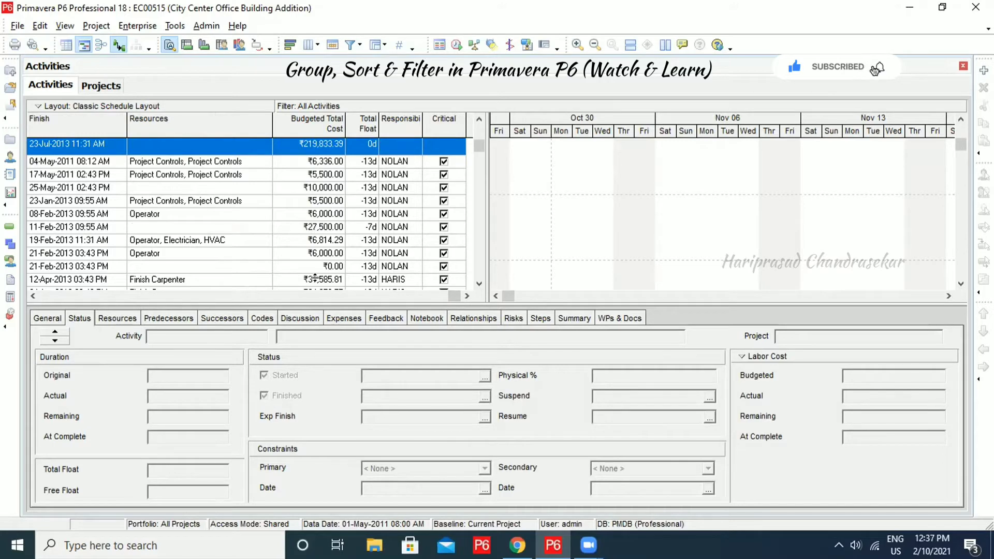
left_click_drag(455, 295, 63, 294)
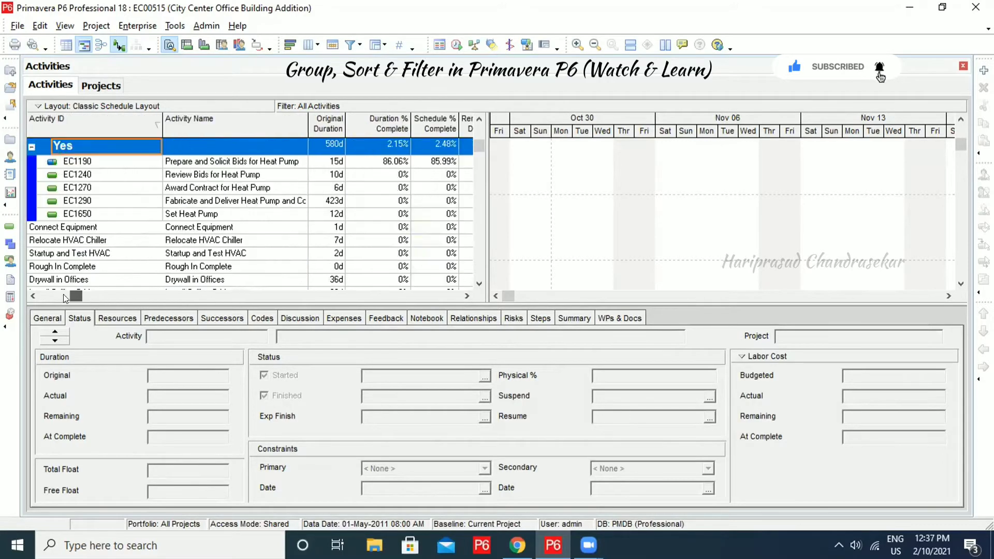
left_click(32, 147)
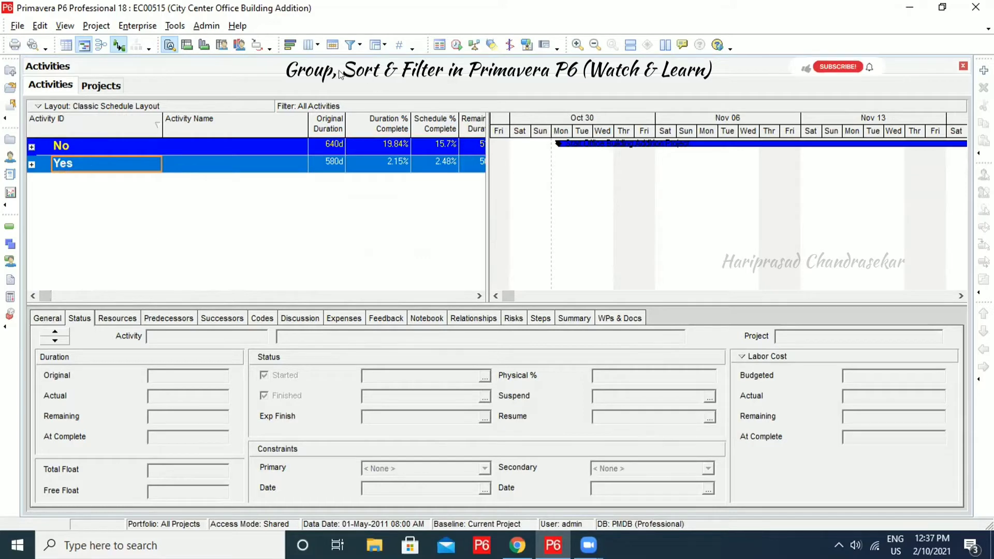
Group the activities by WBS instead of Critical, apply the grouping, and return to the project's top band.
left_click(354, 46)
left_click(665, 114)
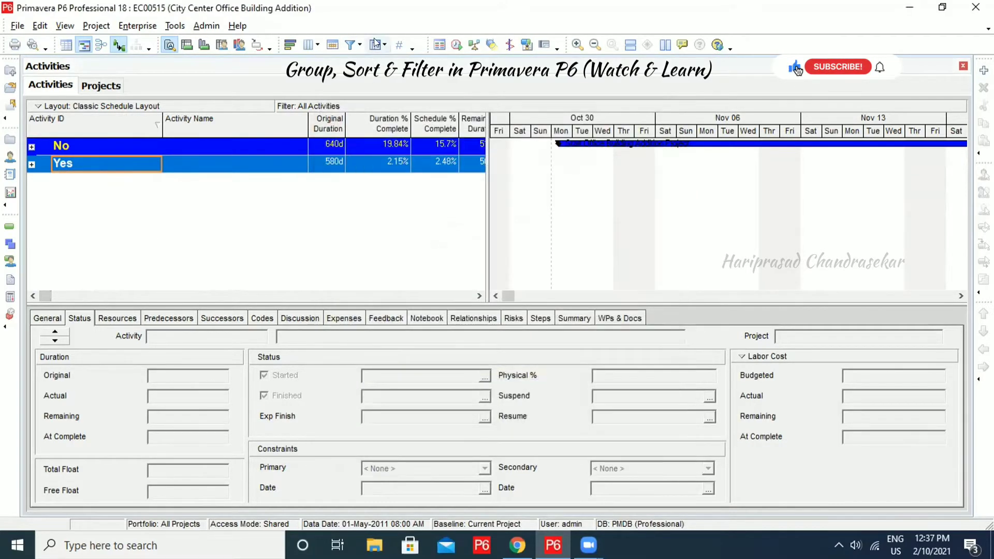
left_click(377, 45)
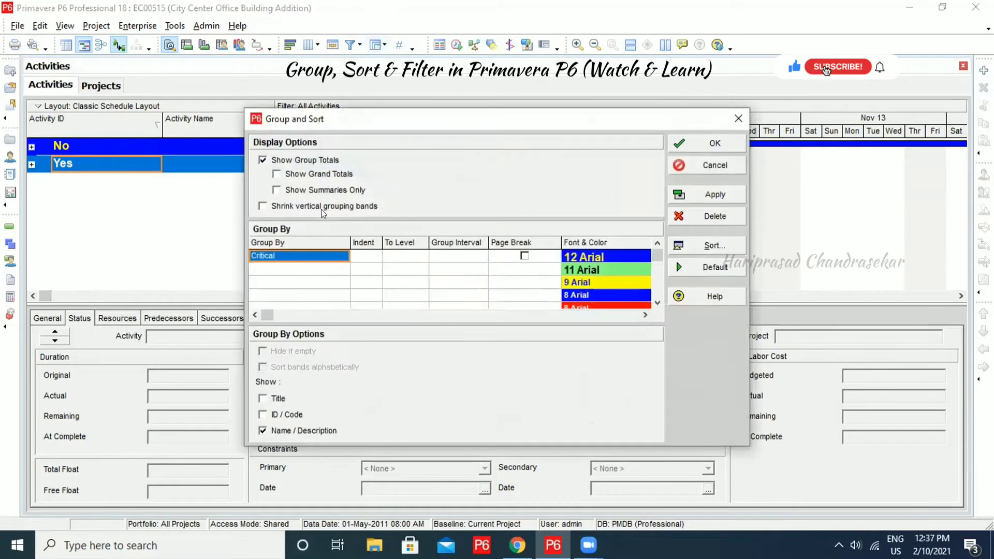
left_click(342, 256)
key("w")
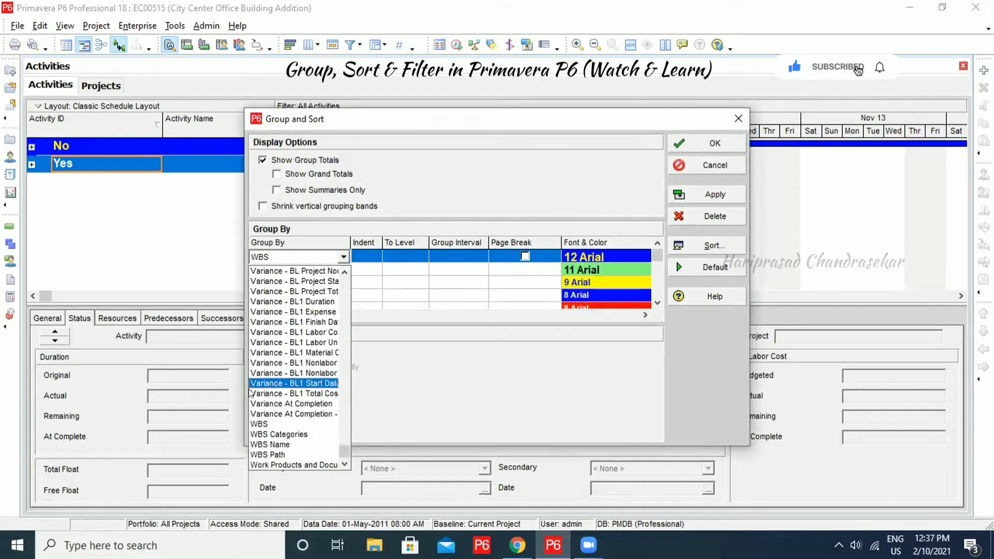
left_click(263, 423)
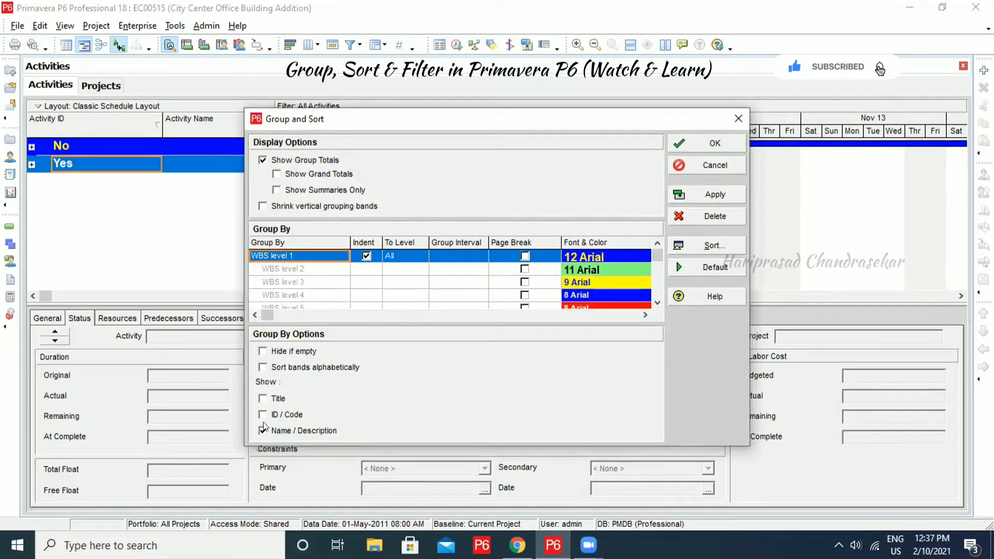
left_click(716, 202)
left_click(718, 148)
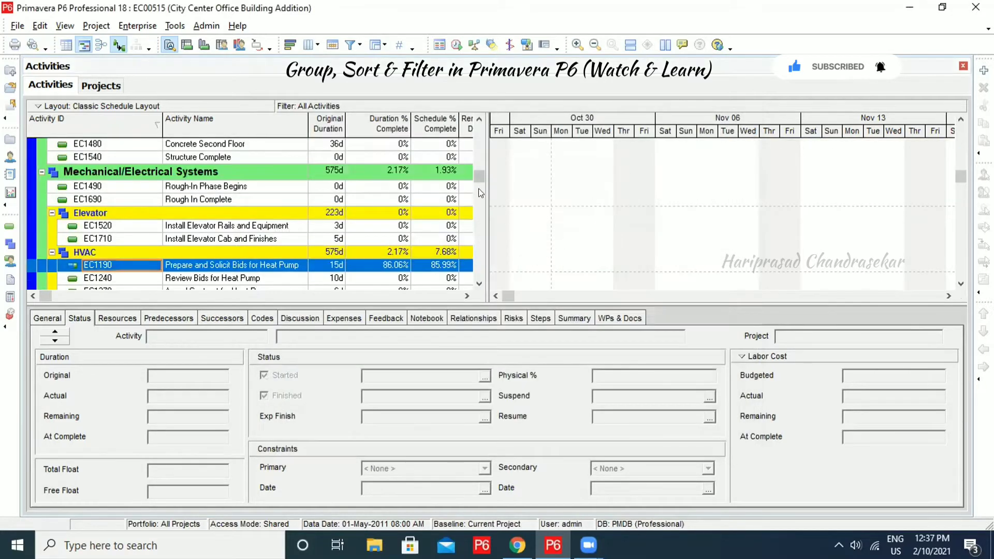
left_click_drag(478, 188, 477, 126)
left_click(110, 177)
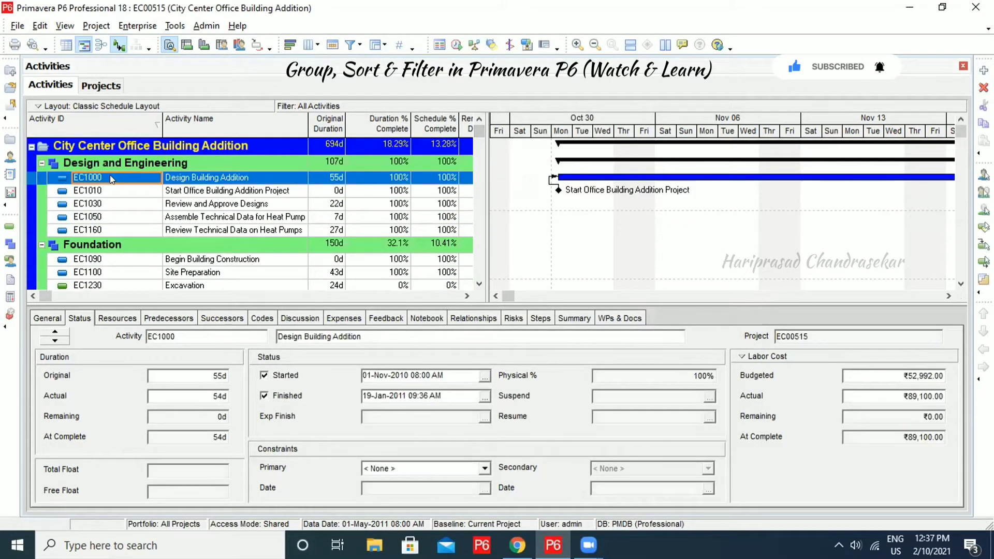
left_click(130, 146)
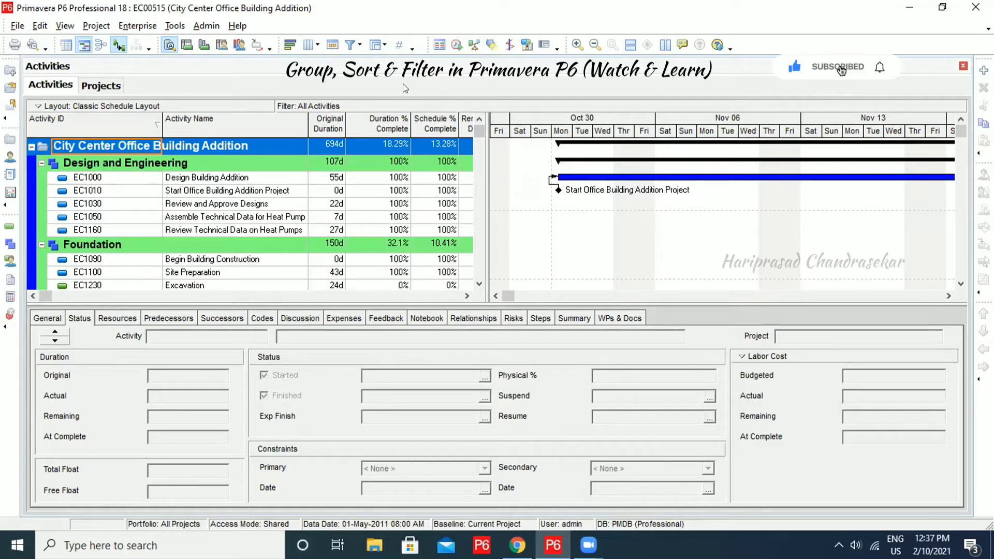
Try showing the Title and the ID / Code in the WBS grouping bands, applying each option in turn.
left_click(374, 45)
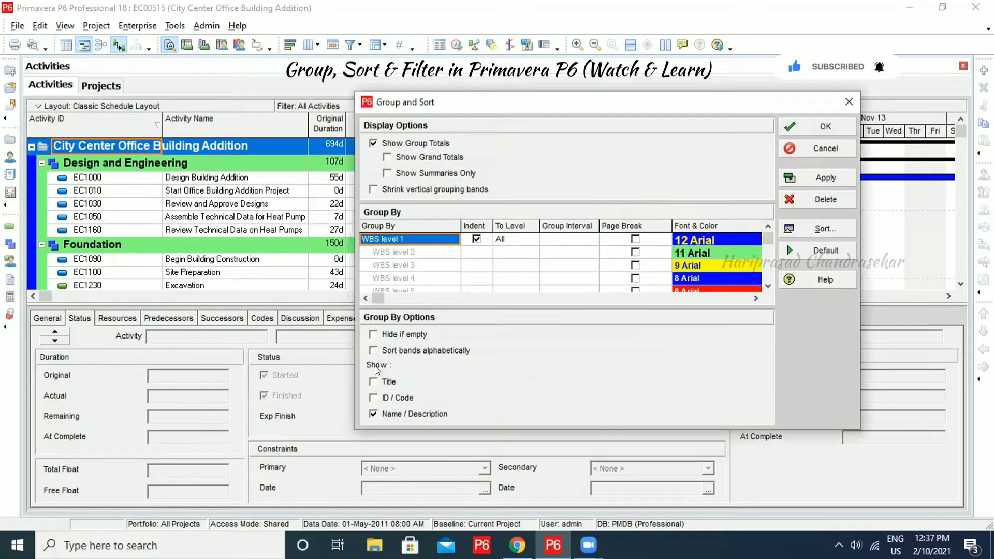
left_click(382, 382)
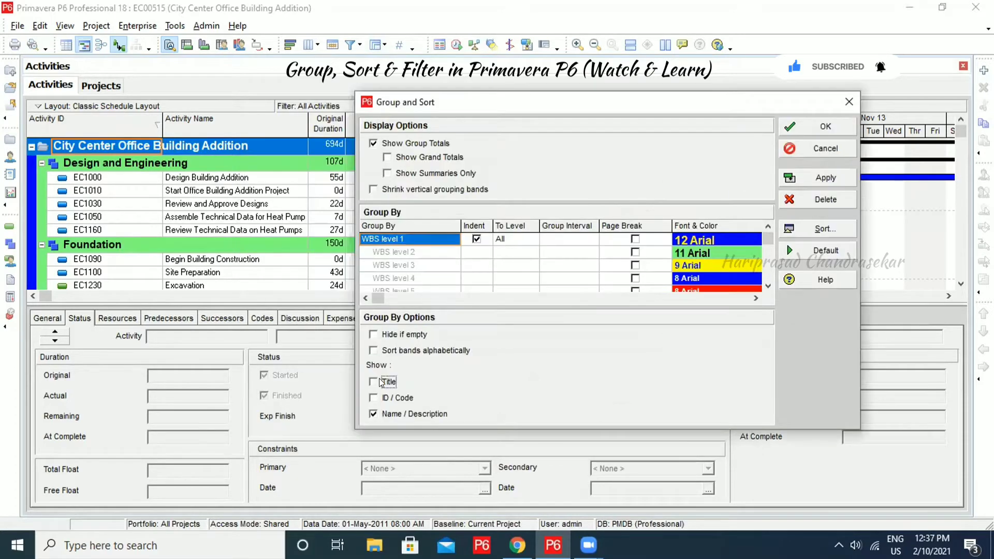
left_click(818, 178)
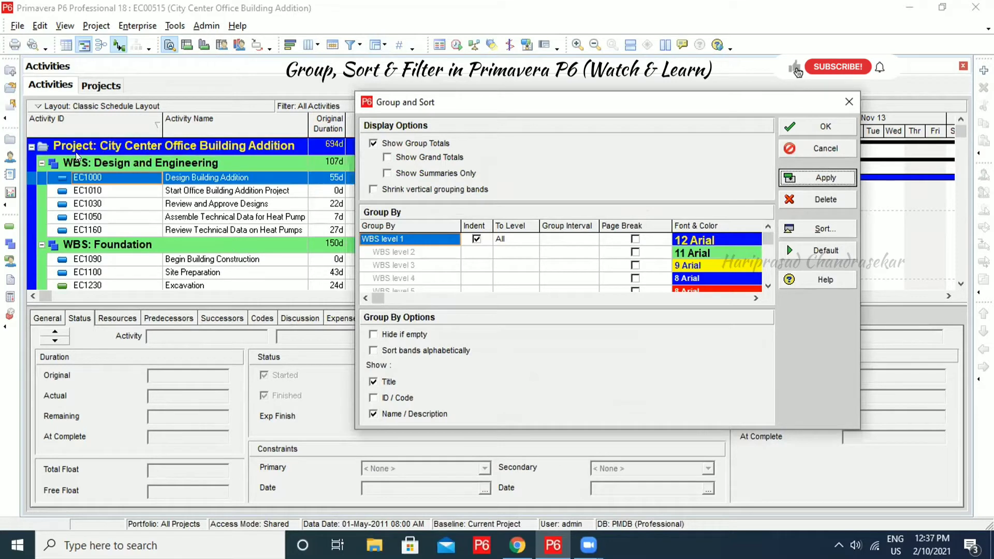
left_click(373, 397)
left_click(825, 178)
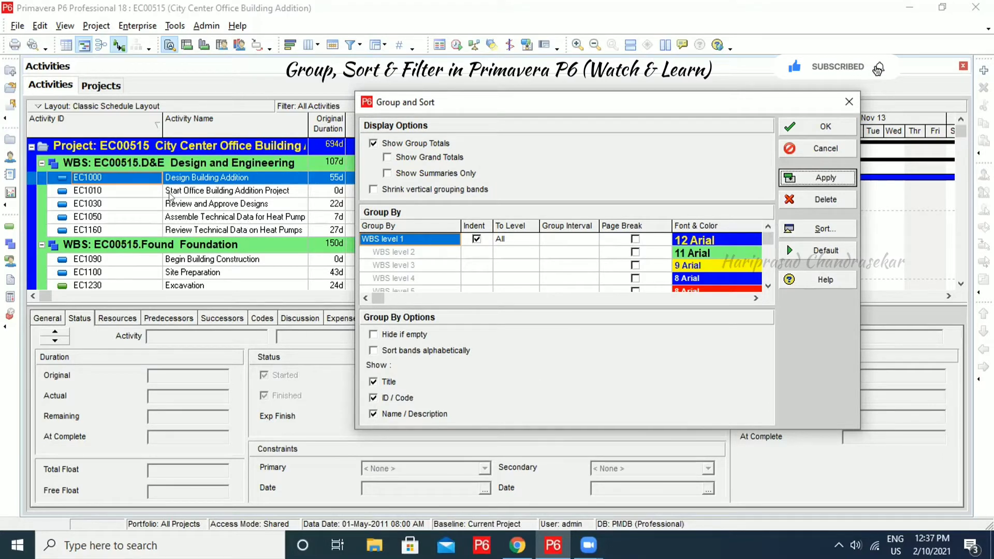
Turn off Title and ID / Code for the grouping bands, leaving only Name / Description, and apply.
left_click(397, 399)
left_click(400, 381)
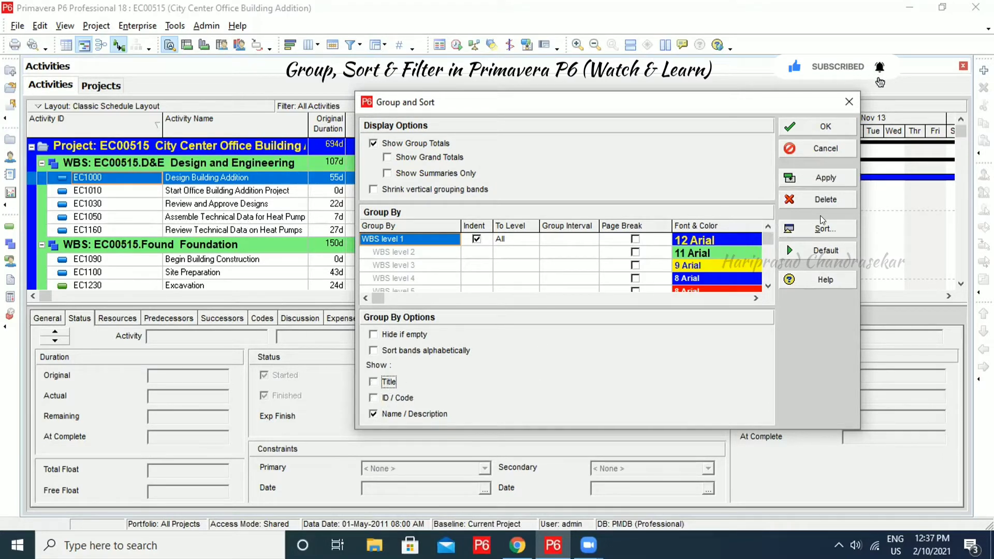
left_click(823, 179)
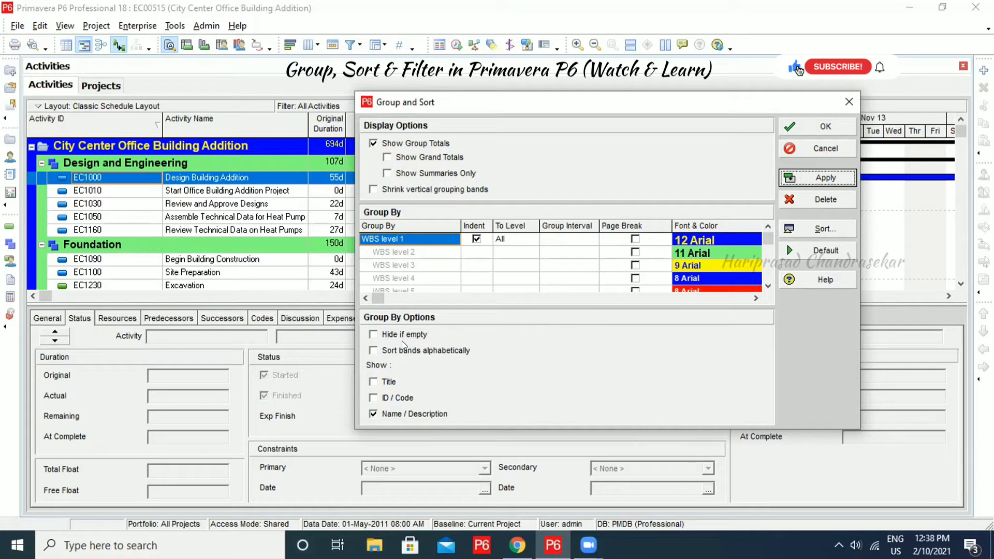
Try sorting the WBS bands alphabetically, and reset the grouping to its default, applying each change.
left_click(385, 349)
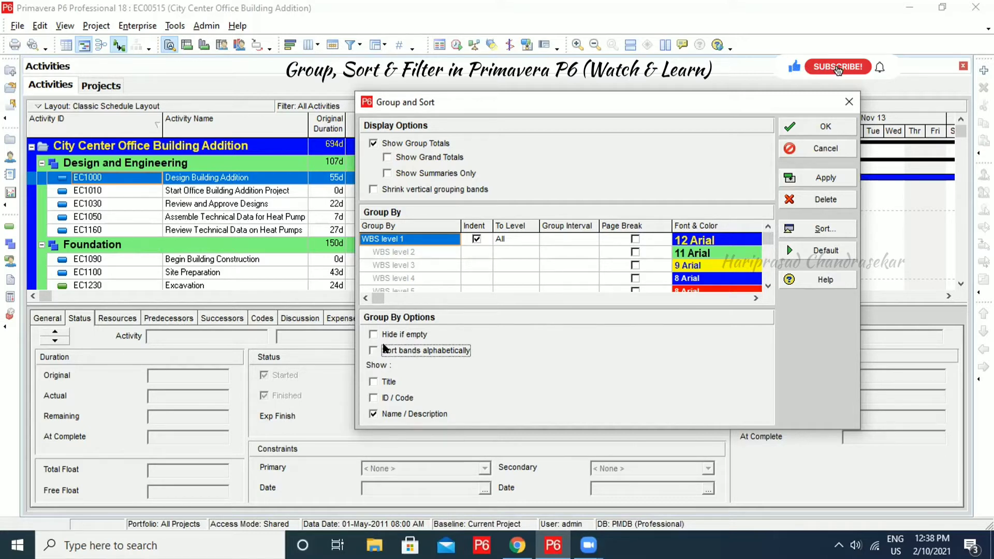
left_click(823, 178)
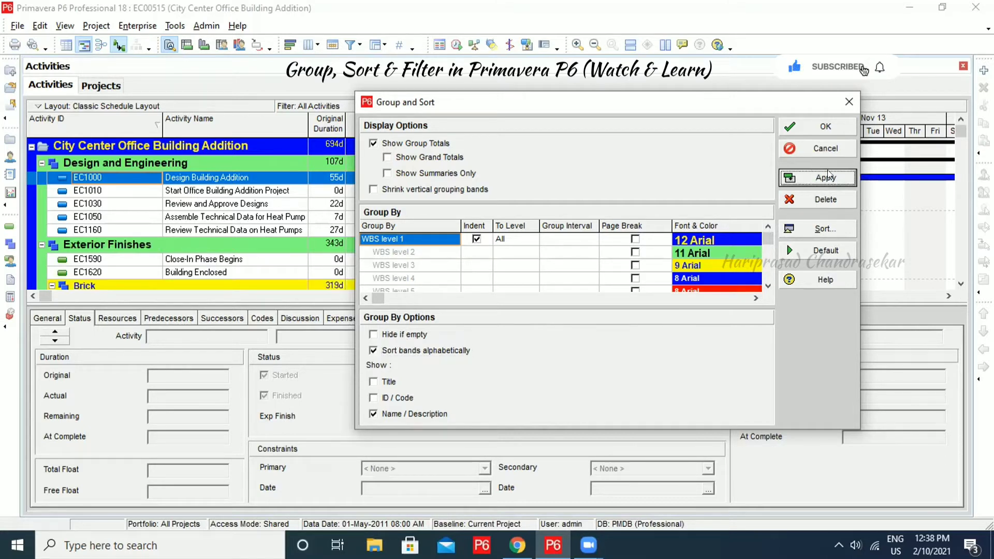
left_click(824, 252)
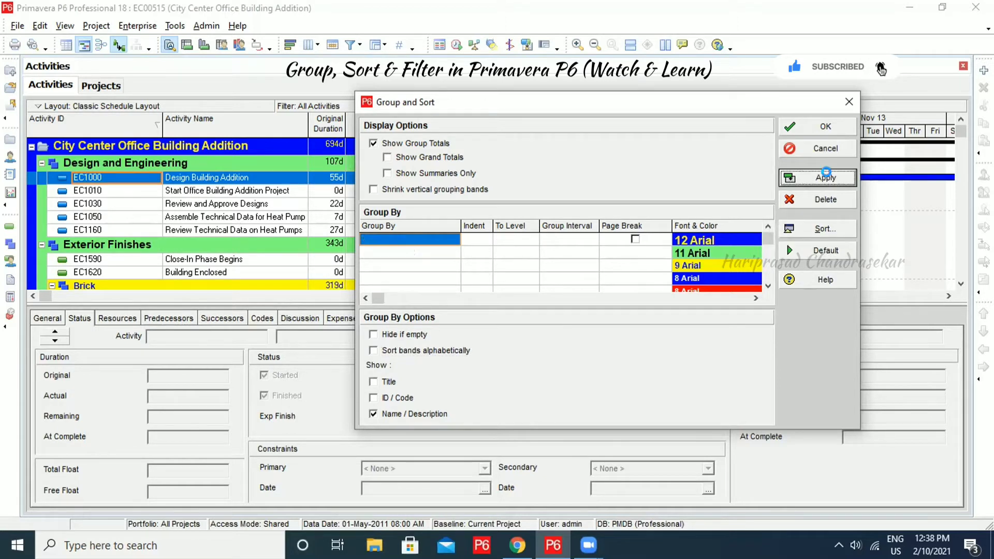
left_click(828, 177)
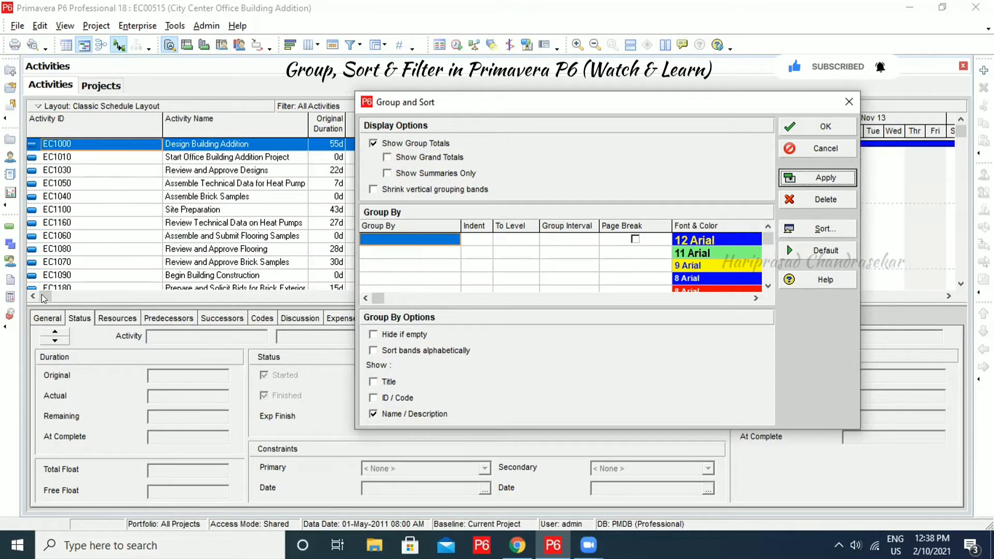
left_click(811, 149)
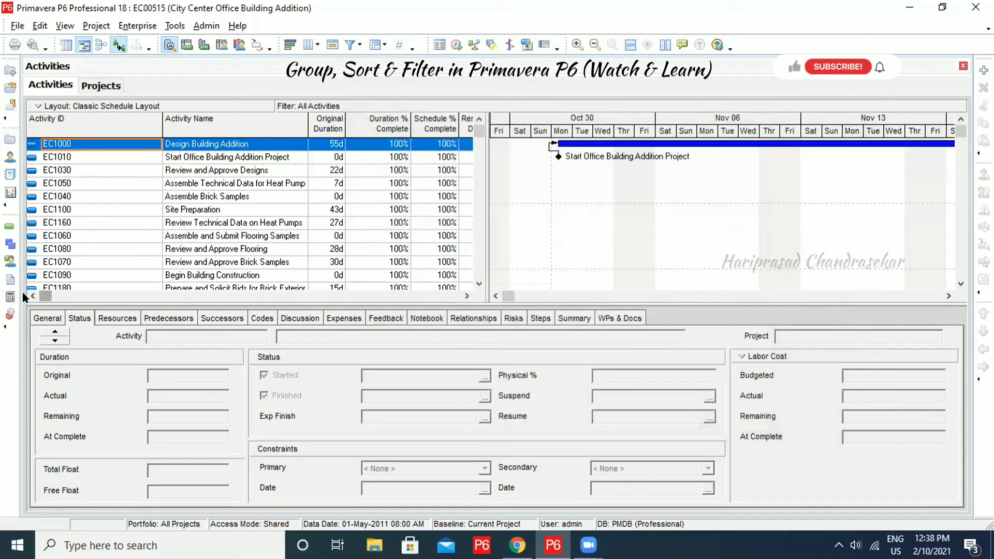
Group the ungrouped activity list by WBS, apply it and close the grouping settings.
right_click(133, 146)
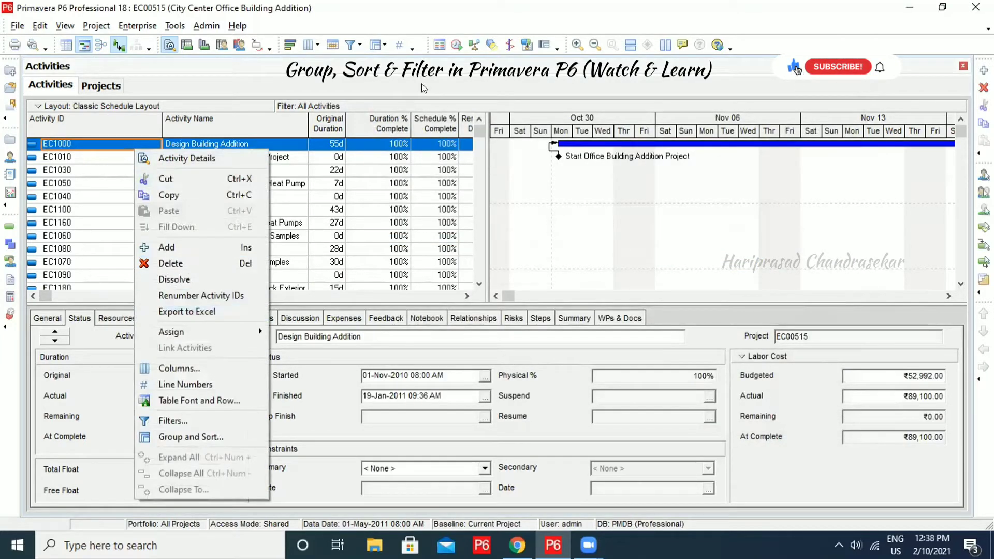
left_click(396, 62)
left_click(375, 47)
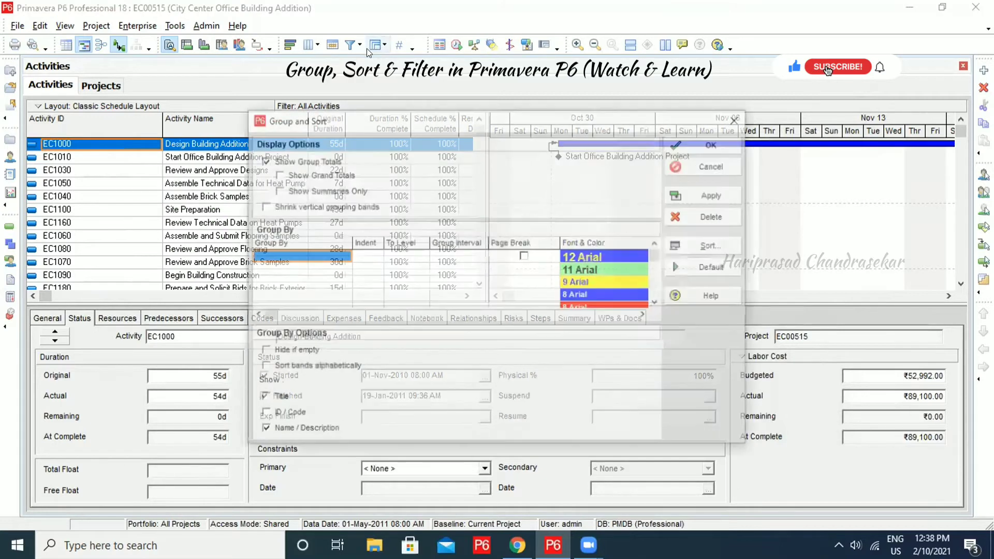
left_click(334, 254)
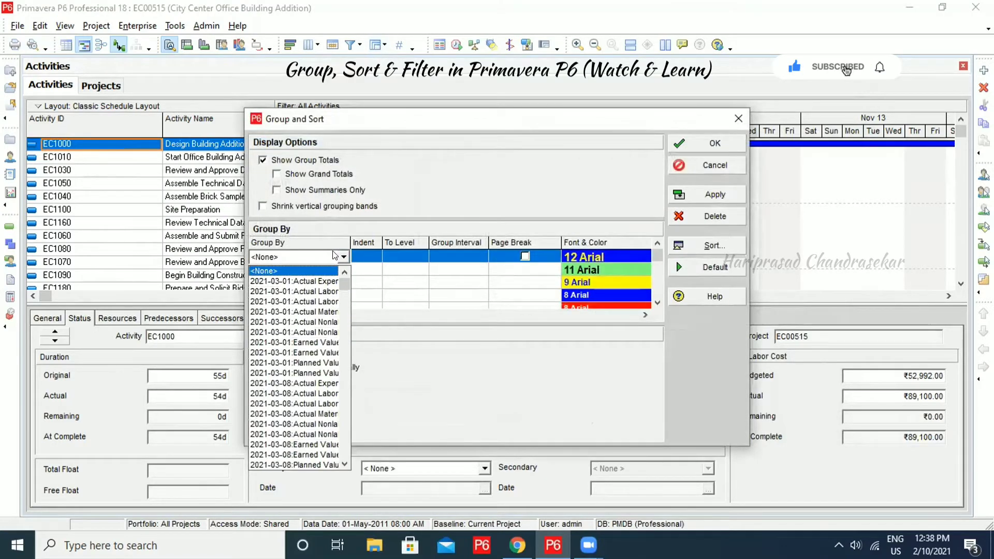
key("w")
left_click(270, 423)
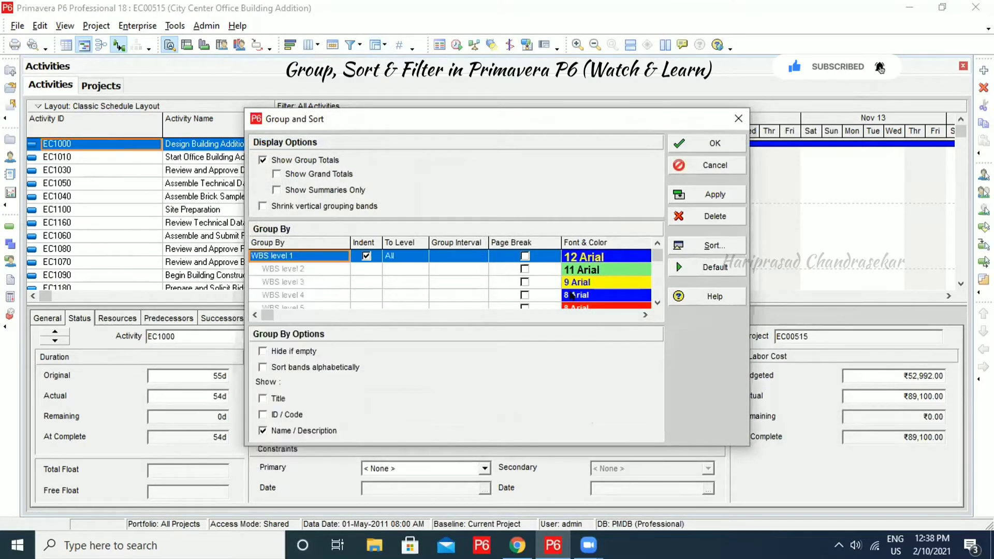
left_click(712, 194)
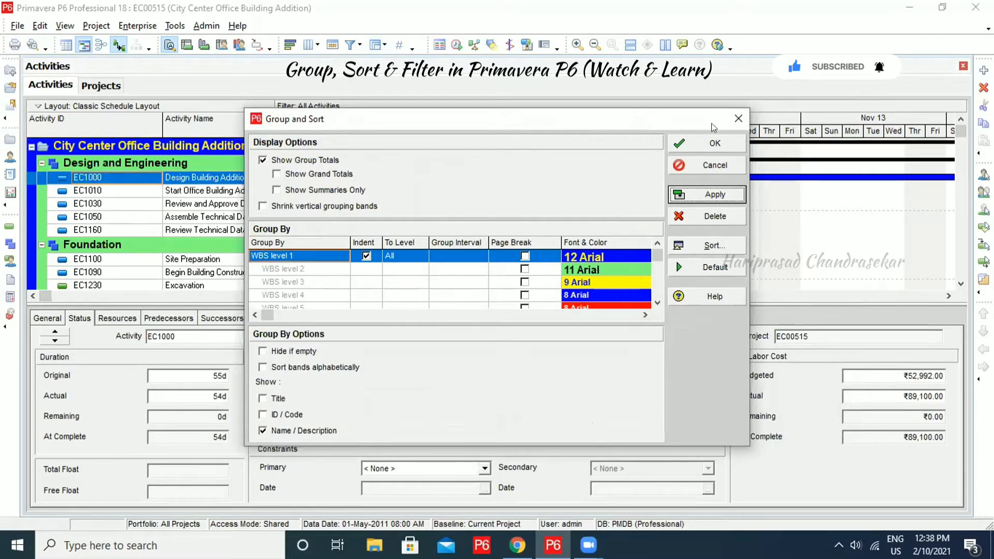
left_click(714, 143)
left_click_drag(479, 132, 480, 213)
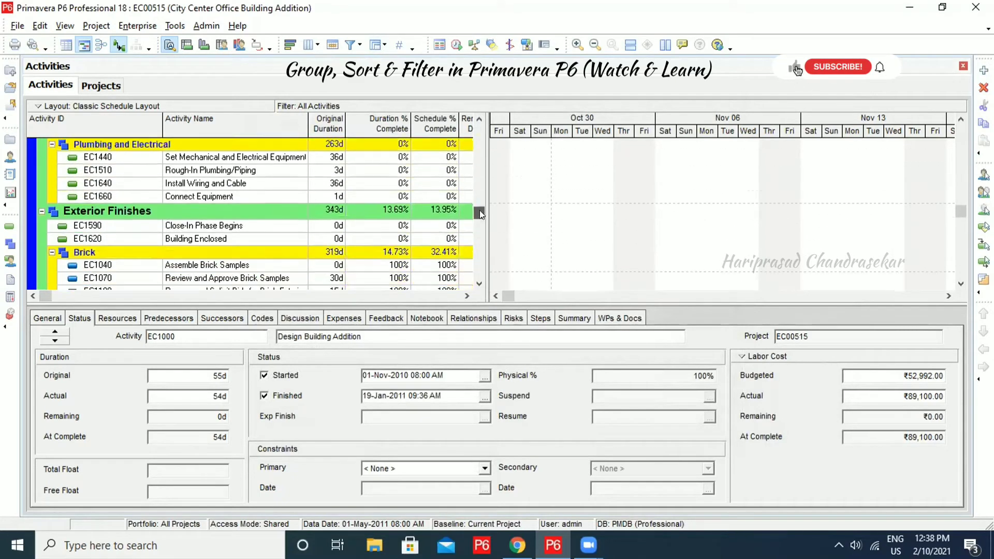
Sort the WBS grouping bands alphabetically, apply the option and close the grouping settings.
left_click(374, 46)
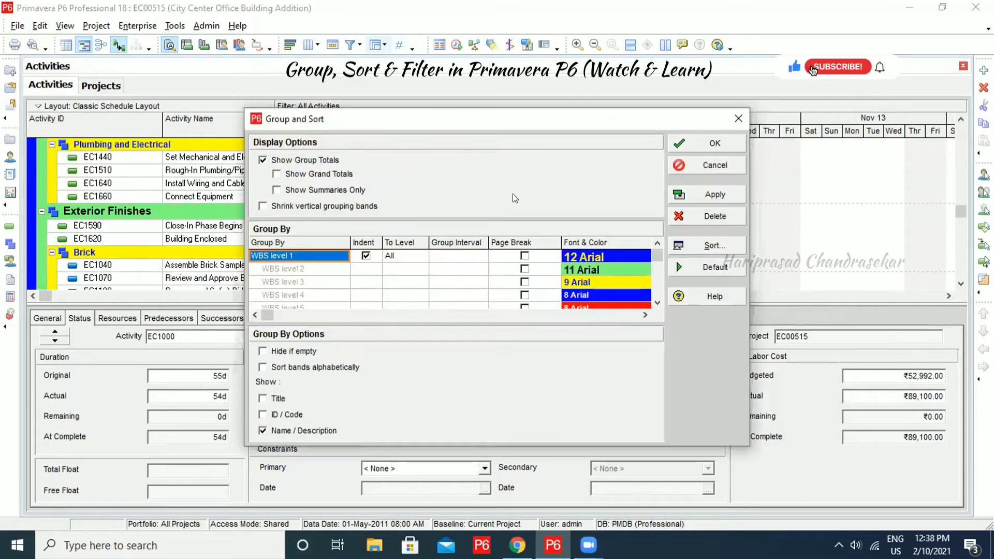
left_click(262, 367)
left_click(712, 194)
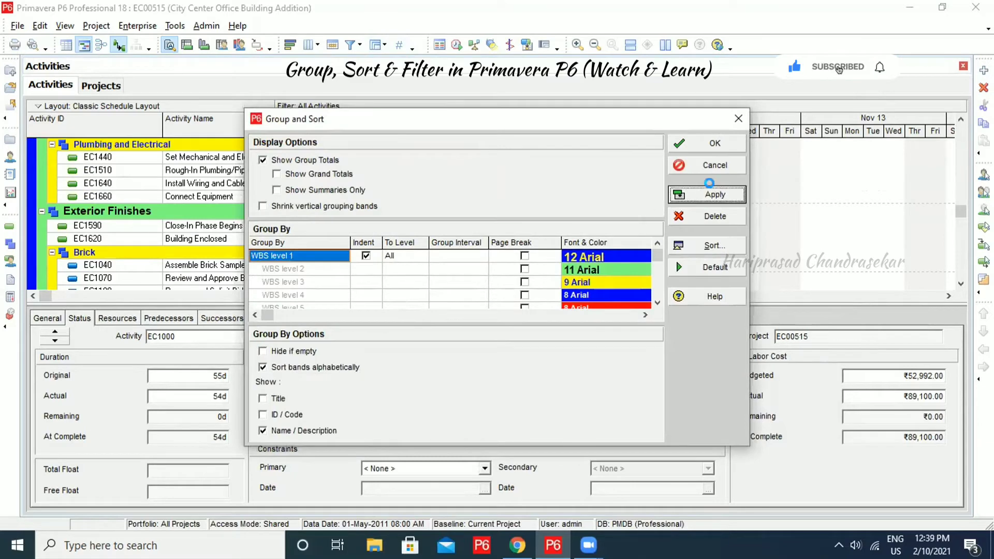
left_click(717, 143)
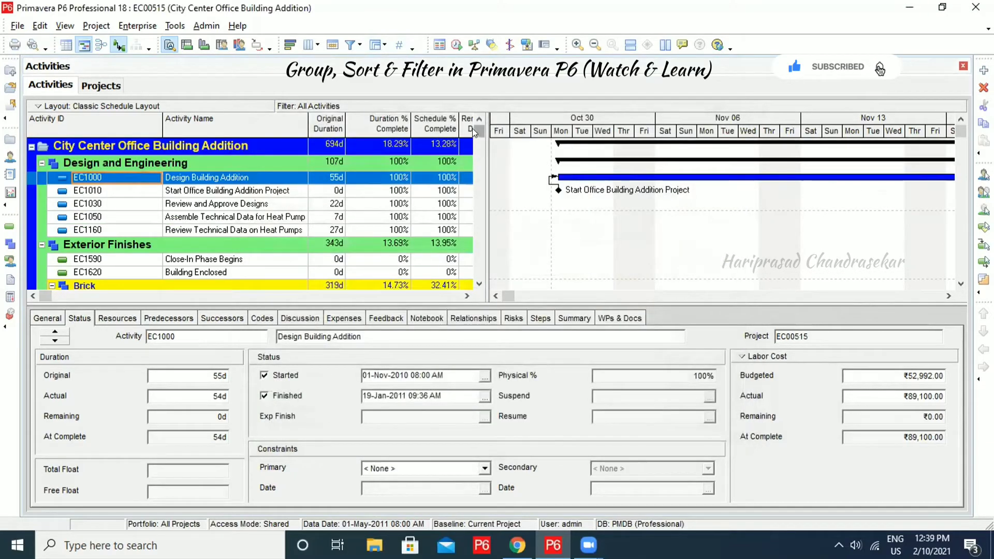
Examine the order of the WBS bands from Design and Engineering down to Mechanical/Electrical Systems.
mouse_move(473, 131)
left_mouse_down()
mouse_move(477, 154)
mouse_move(480, 124)
left_mouse_up()
left_click(133, 165)
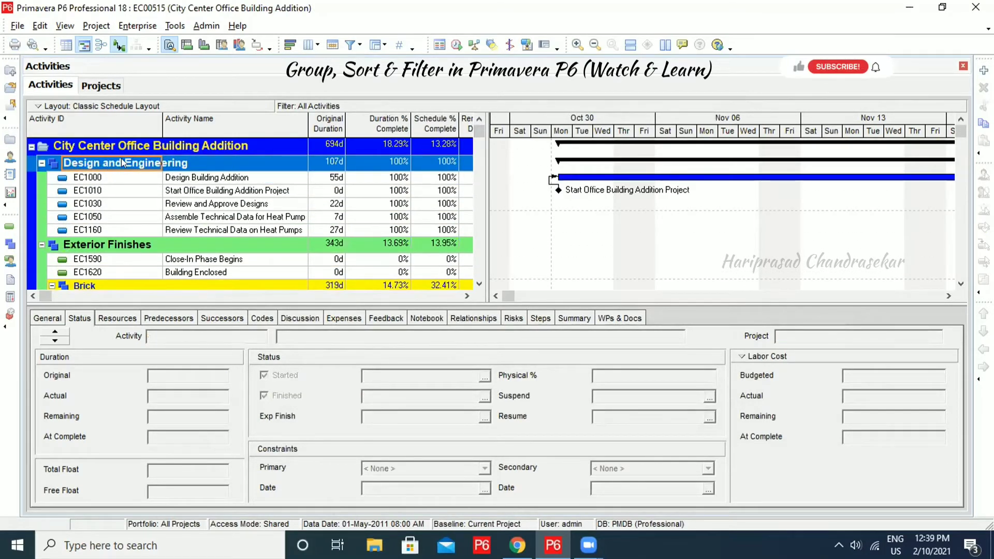
left_click(75, 250)
scroll(109, 241, "down", 4)
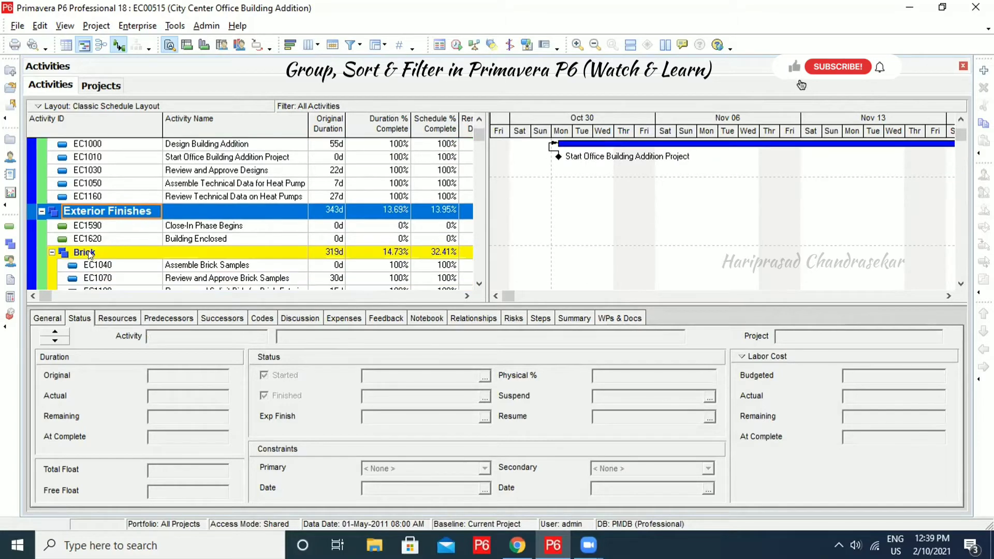
scroll(108, 240, "down", 1)
left_click(109, 250)
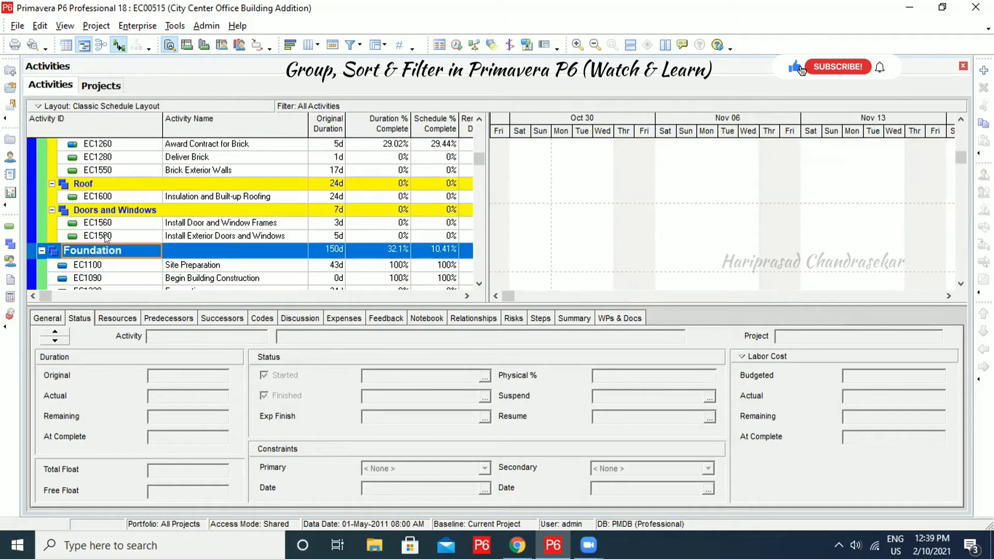
scroll(111, 238, "down", 5)
left_click(101, 226)
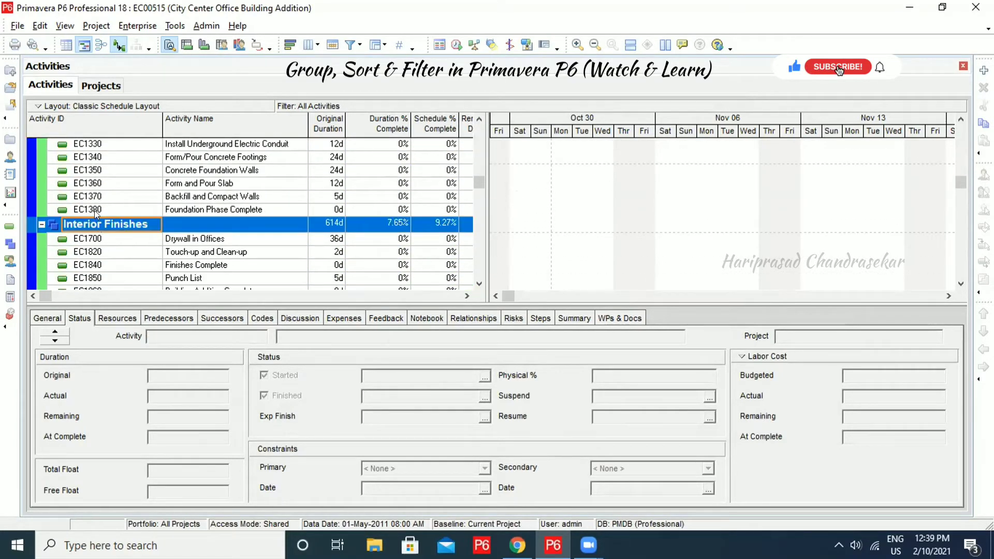
scroll(90, 232, "down", 8)
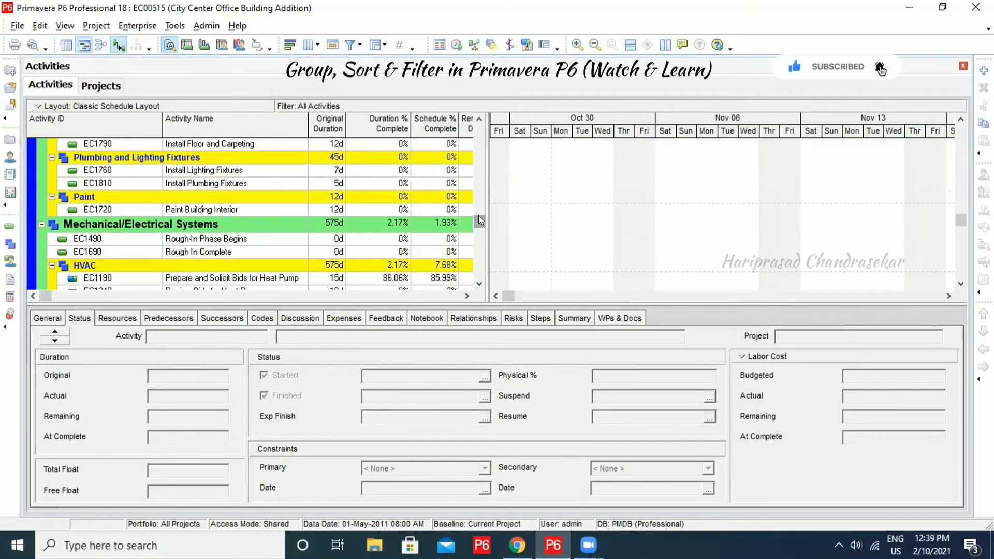
Turn off alphabetical sorting of the WBS bands in the grouping settings and apply the change.
left_click_drag(478, 215, 478, 129)
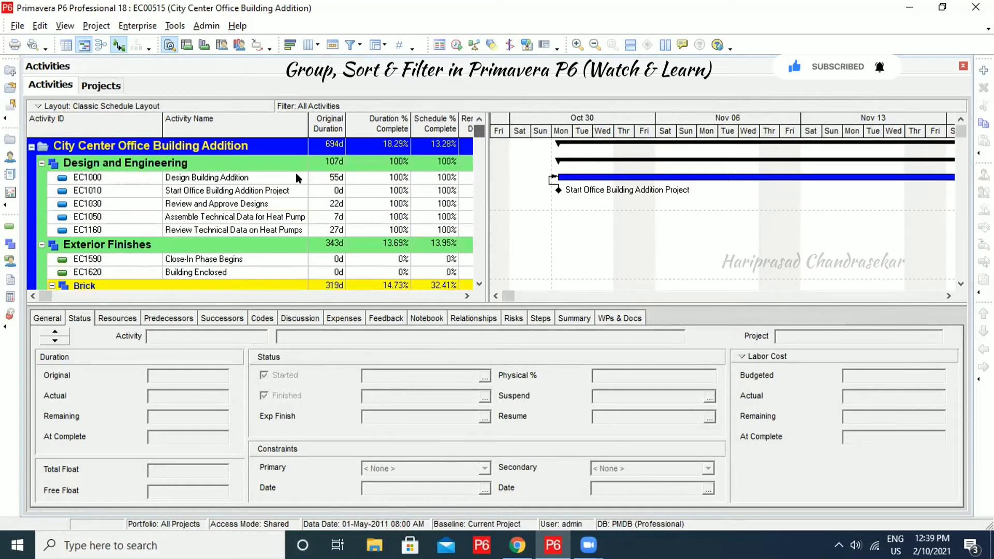
left_click(123, 245)
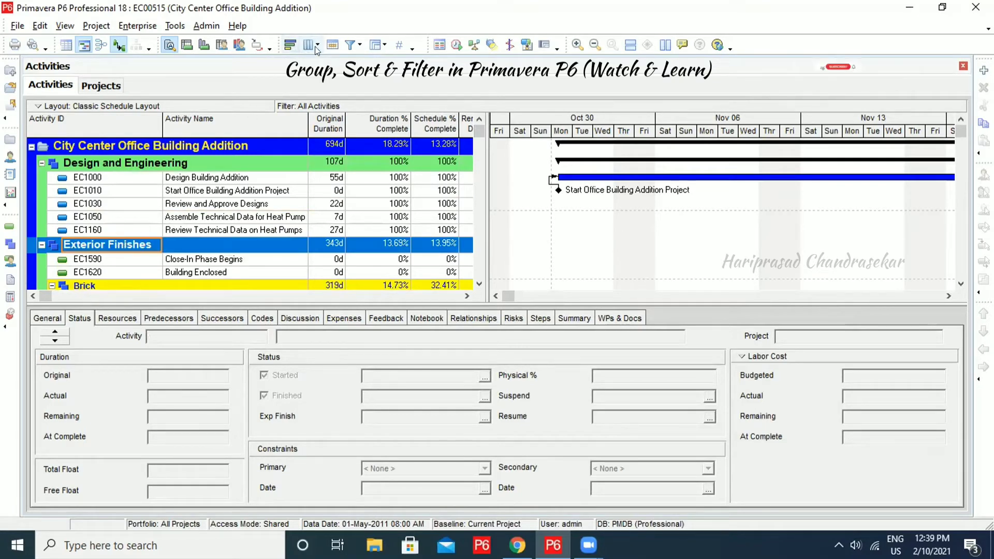
left_click(375, 44)
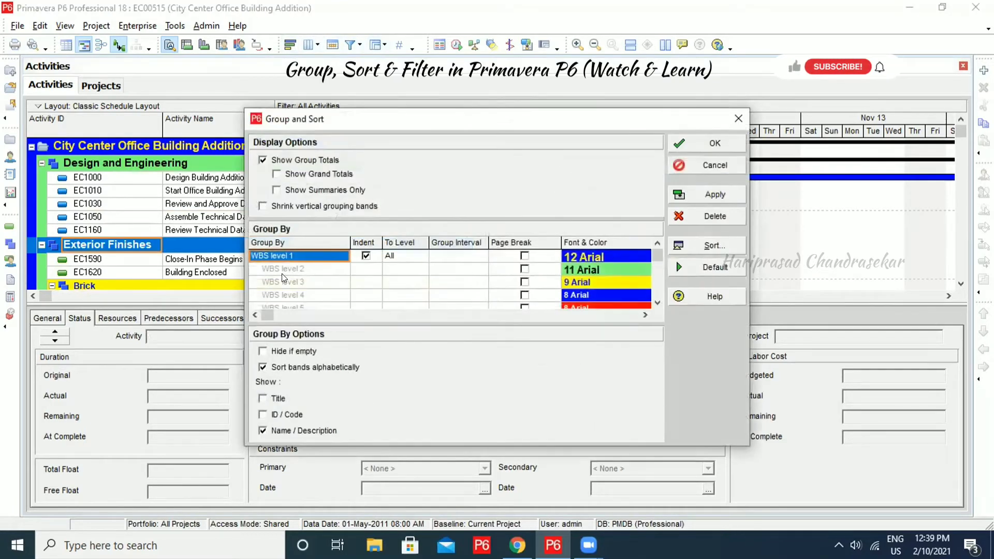
left_click(296, 367)
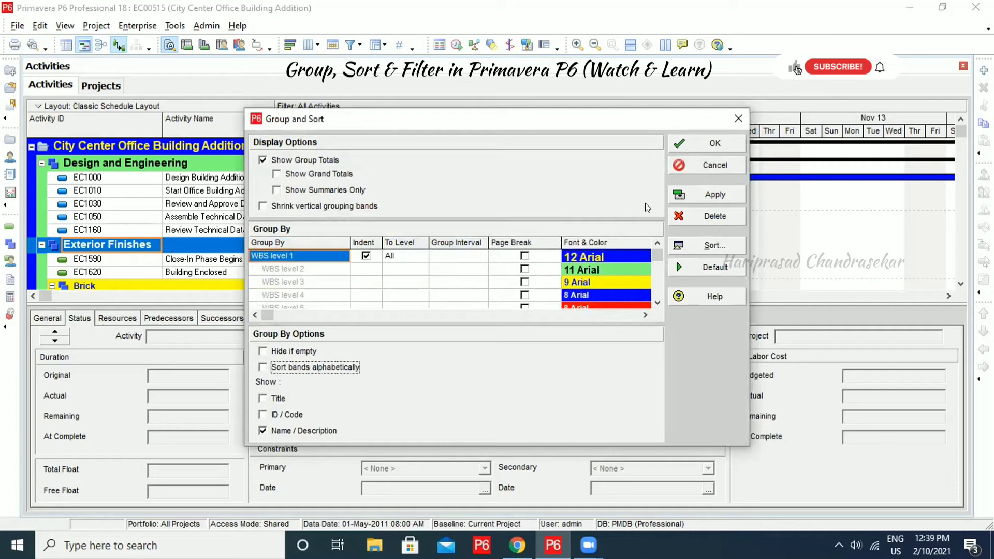
left_click(706, 191)
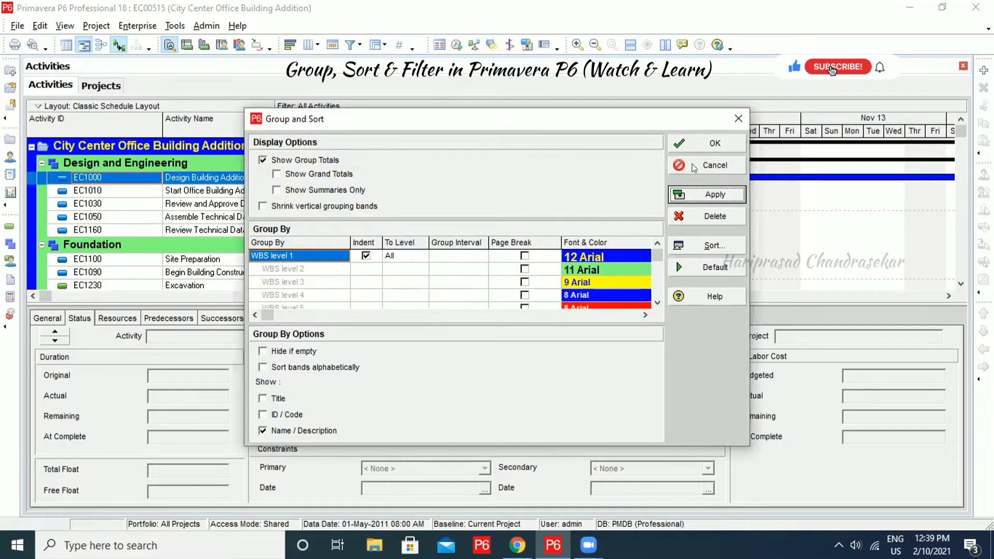
Set the WBS level 2 band color to red.
left_click(640, 267)
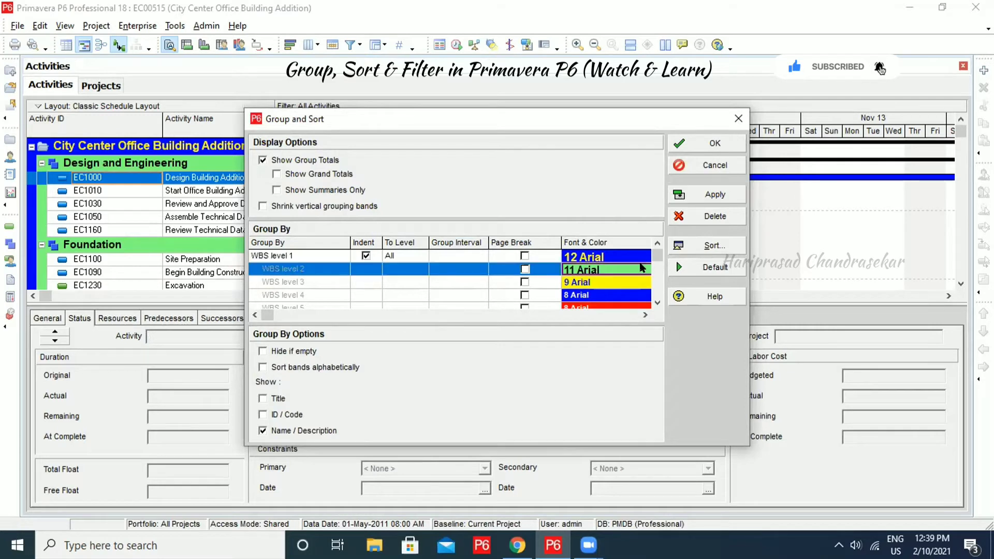
left_click(640, 267)
left_click(599, 353)
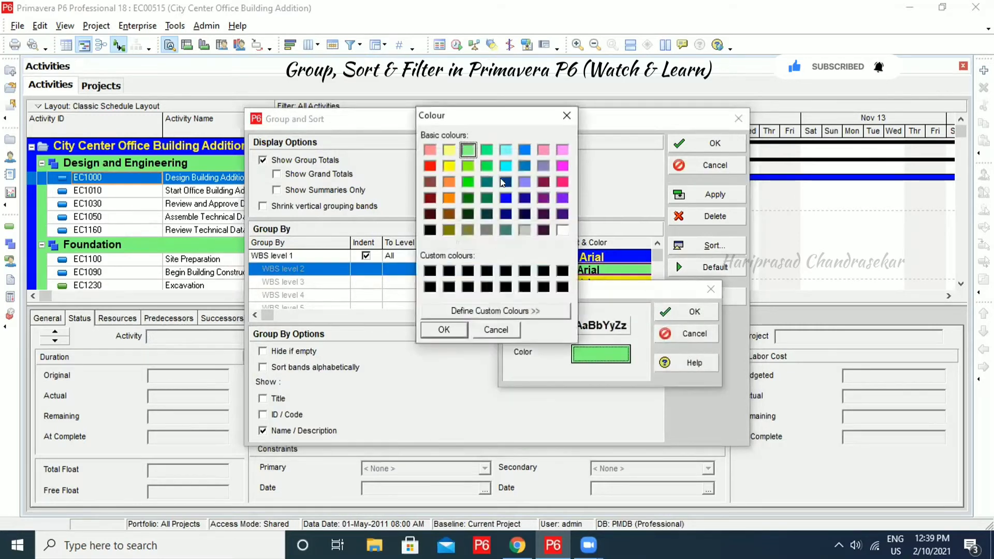
left_click(432, 166)
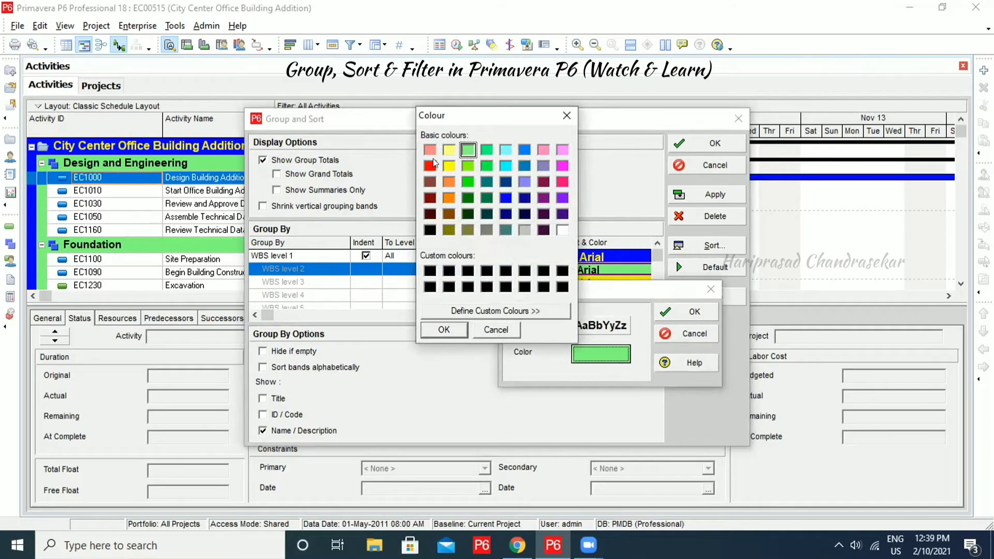
left_click(443, 329)
left_click(693, 312)
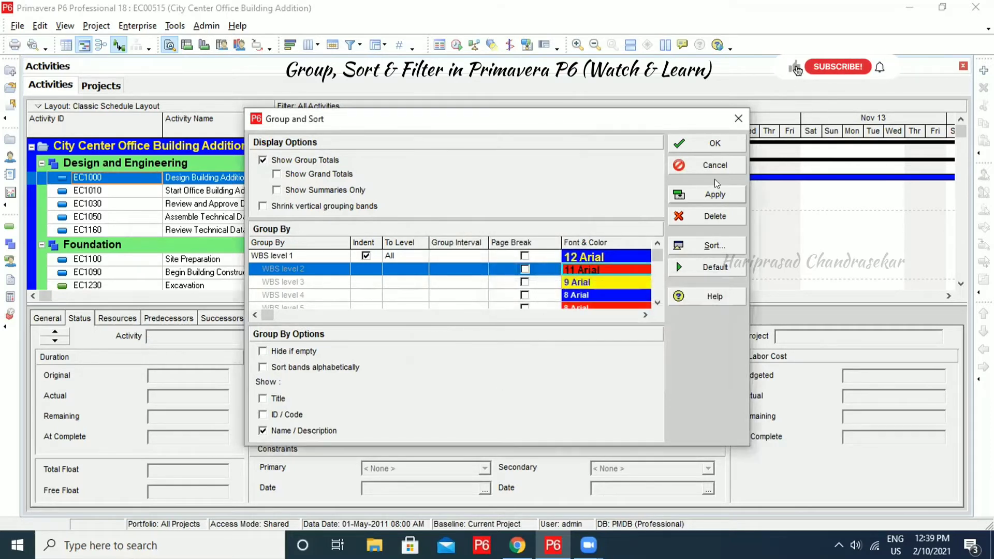
Change the WBS level 2 band color to bright pink and apply it to the activity table.
left_click(642, 272)
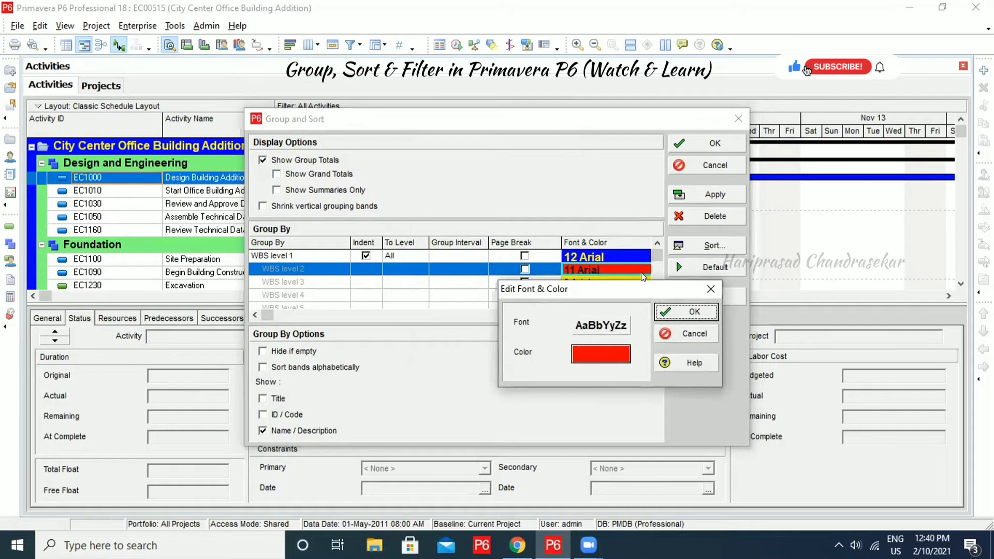
left_click(601, 354)
left_click(562, 182)
left_click(444, 330)
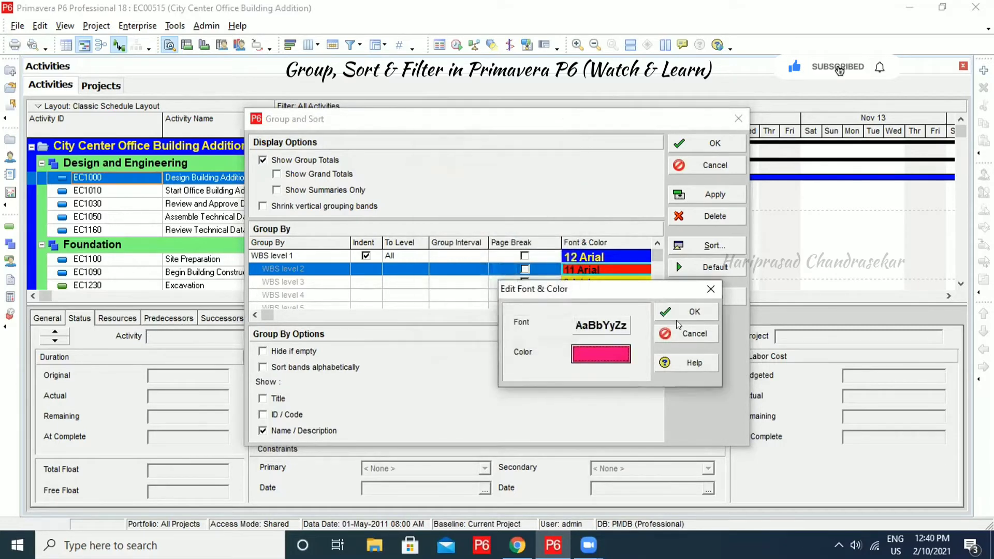
left_click(690, 311)
left_click(711, 197)
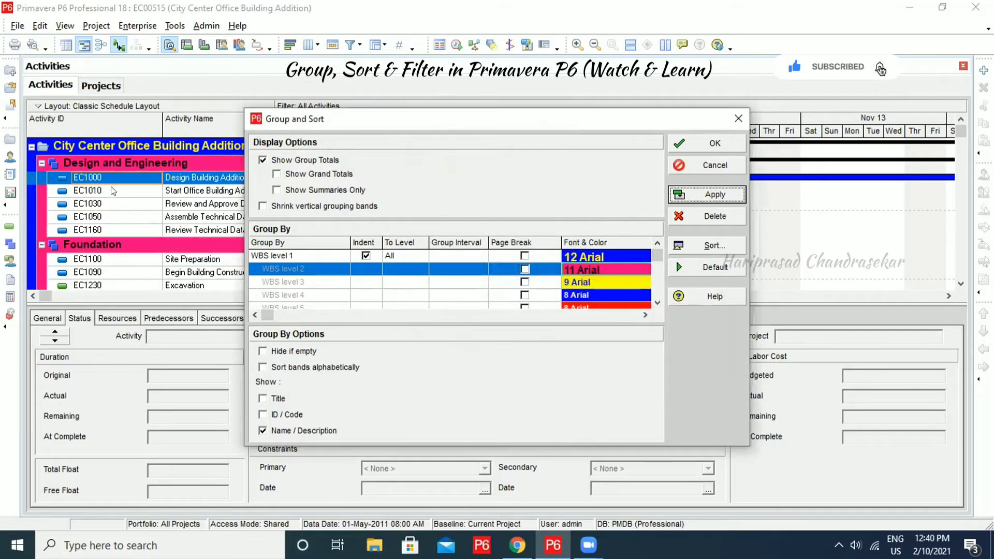
left_click(616, 263)
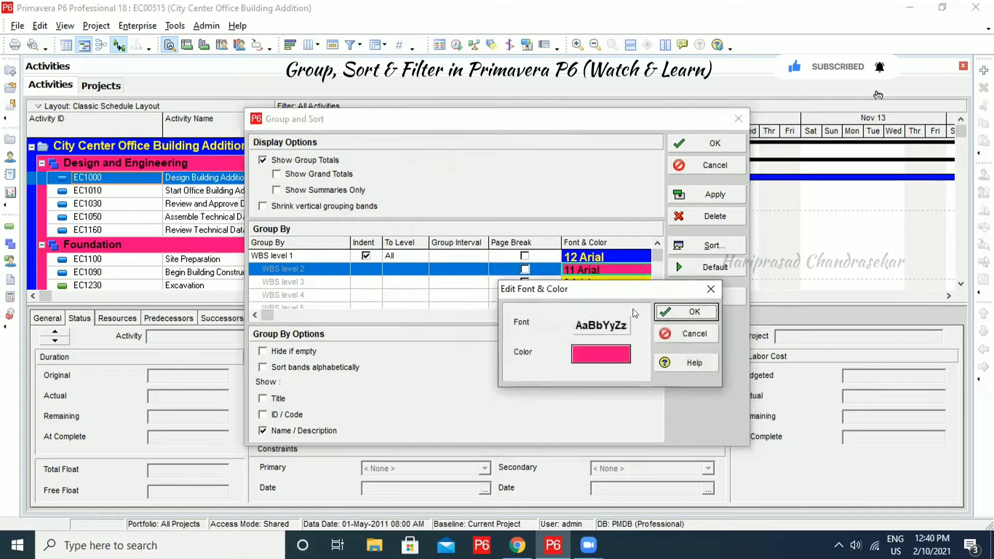
left_click(609, 354)
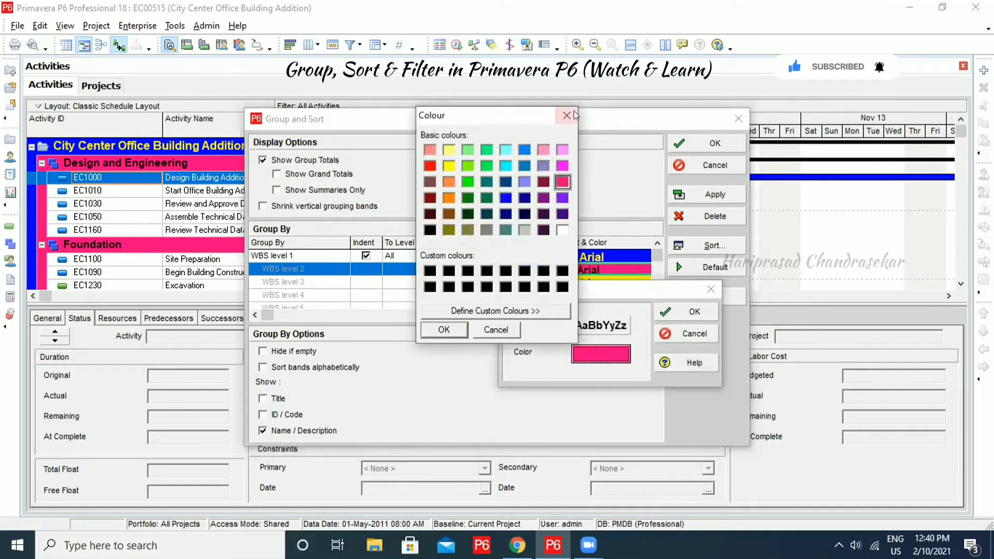
left_click(566, 115)
left_click(711, 289)
Reset the grouping to its default, group the activities by WBS again, apply it and close the grouping settings.
left_click(714, 266)
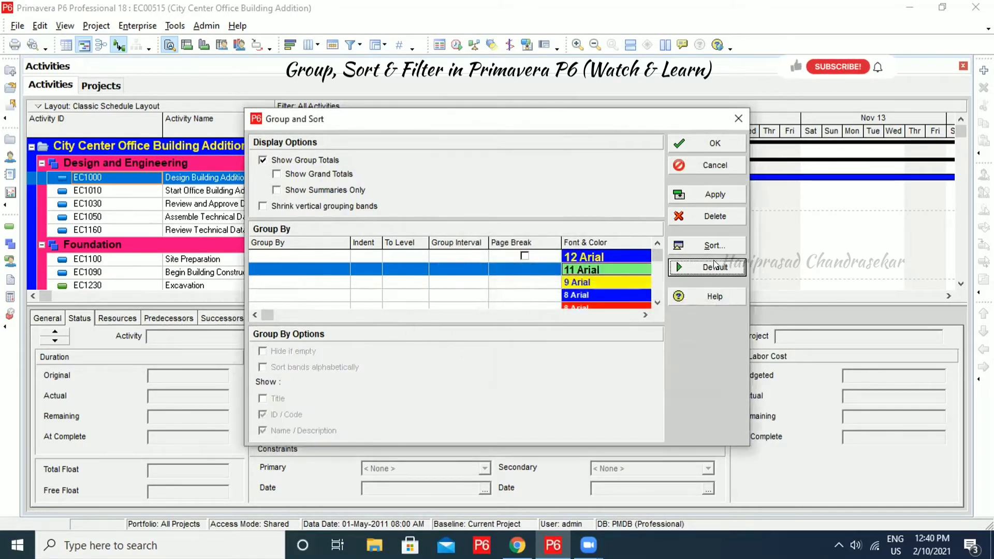
left_click(329, 256)
left_click(343, 256)
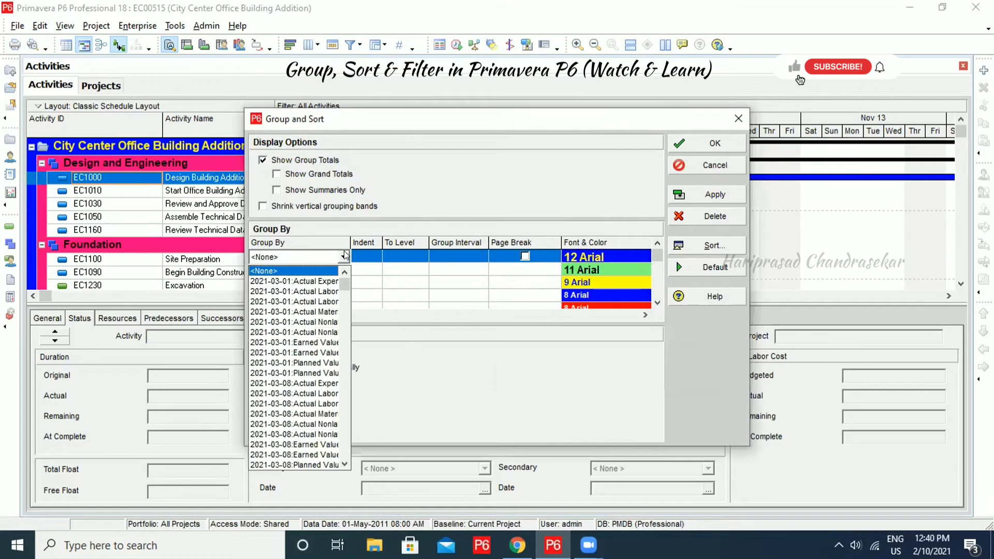
key("w")
left_click(262, 425)
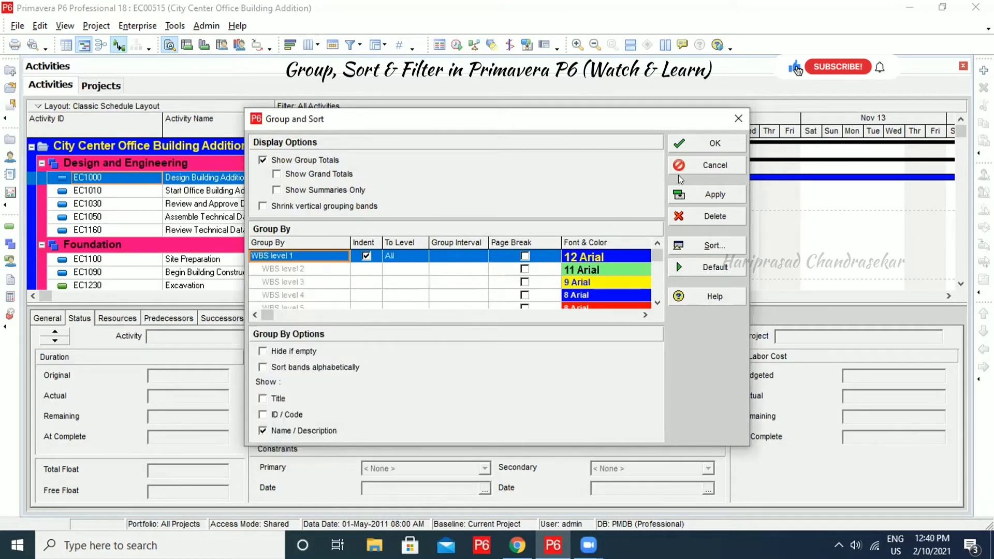
left_click(715, 195)
left_click(715, 145)
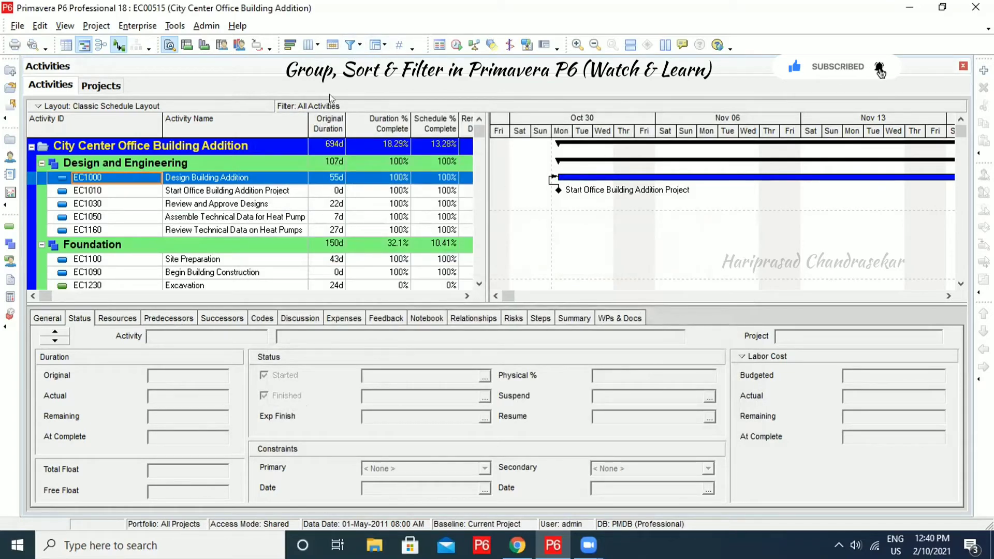
Filter the activities with the default Critical filter, apply it and close the filter settings.
left_click(349, 45)
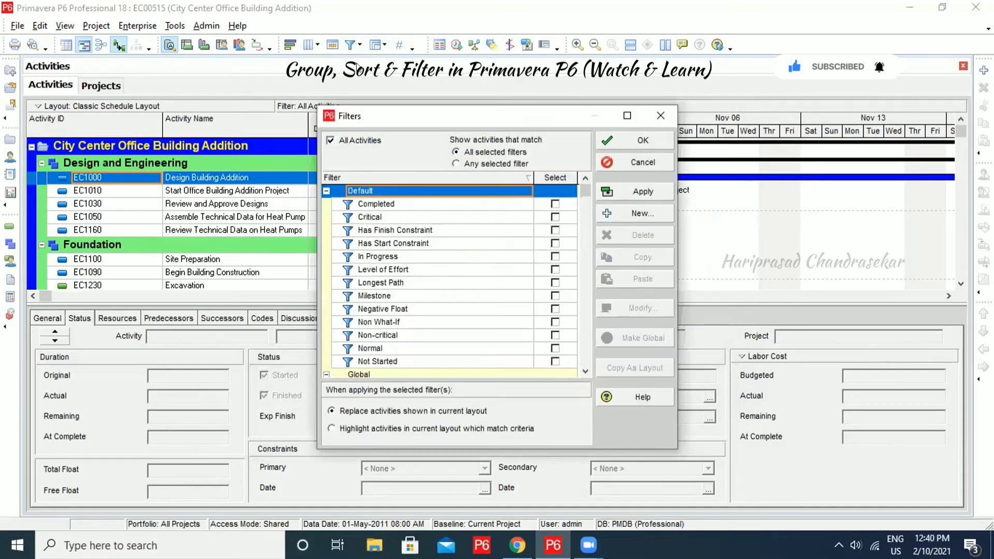
left_click(385, 220)
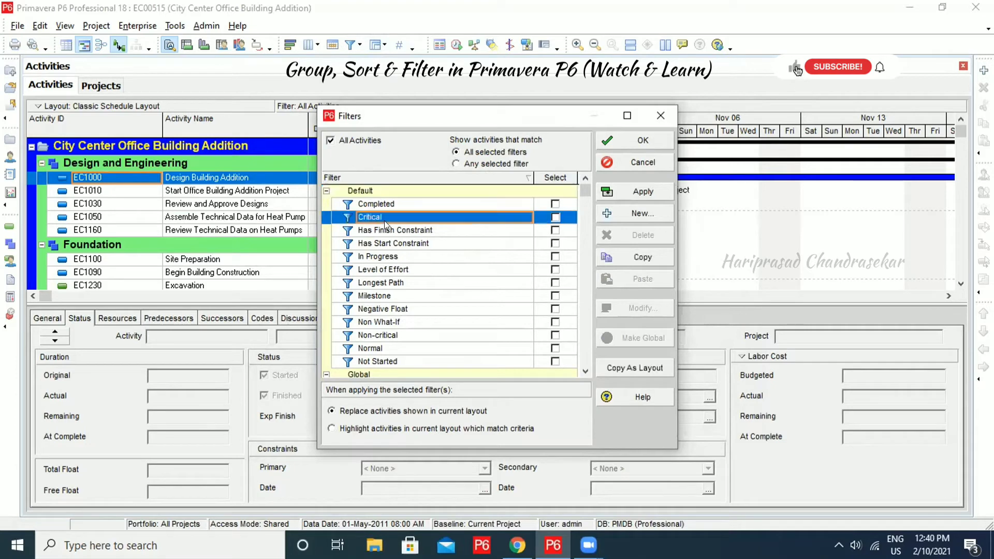
left_click(555, 217)
left_click(667, 196)
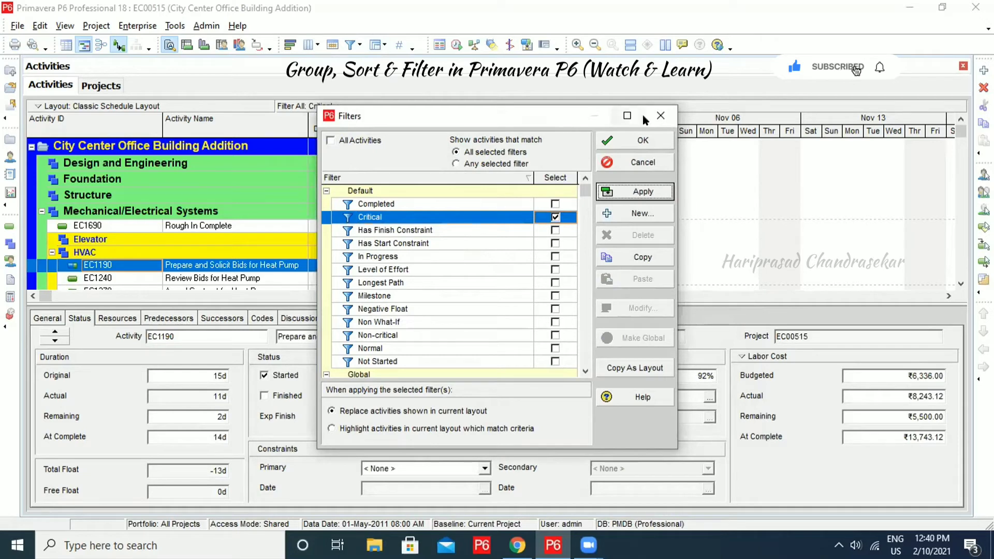
left_click(642, 140)
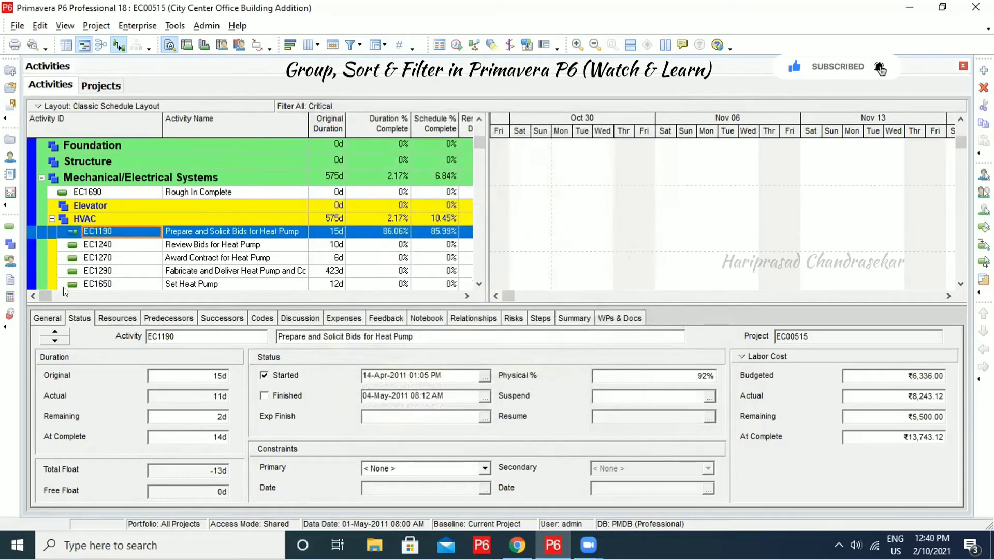
Examine the filtered activities on the Gantt chart and in the Total Float and Critical columns.
mouse_move(498, 293)
left_mouse_down()
mouse_move(859, 279)
mouse_move(502, 295)
left_mouse_up()
scroll(414, 267, "down", 1)
scroll(414, 266, "up", 3)
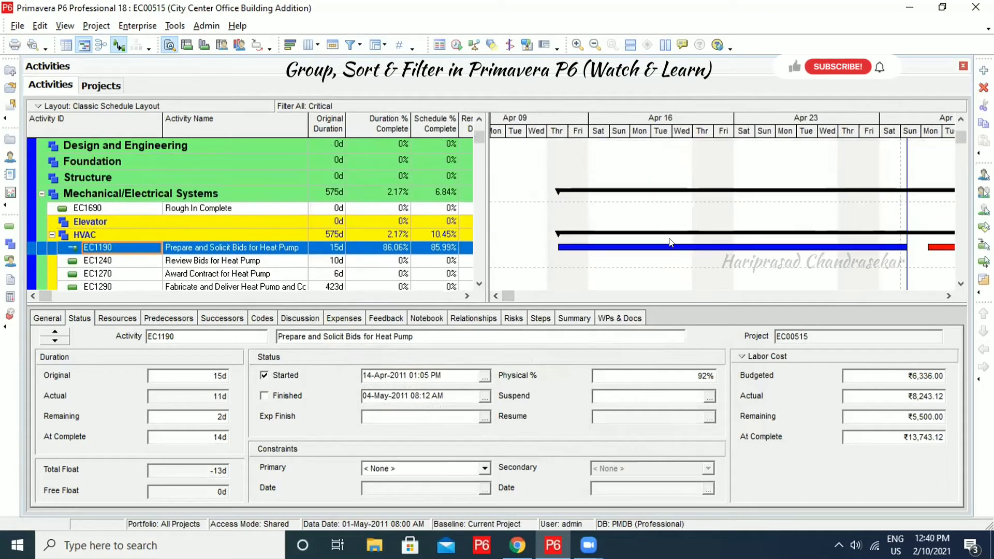
left_click_drag(51, 295, 447, 296)
scroll(462, 241, "down", 2)
scroll(460, 237, "down", 3)
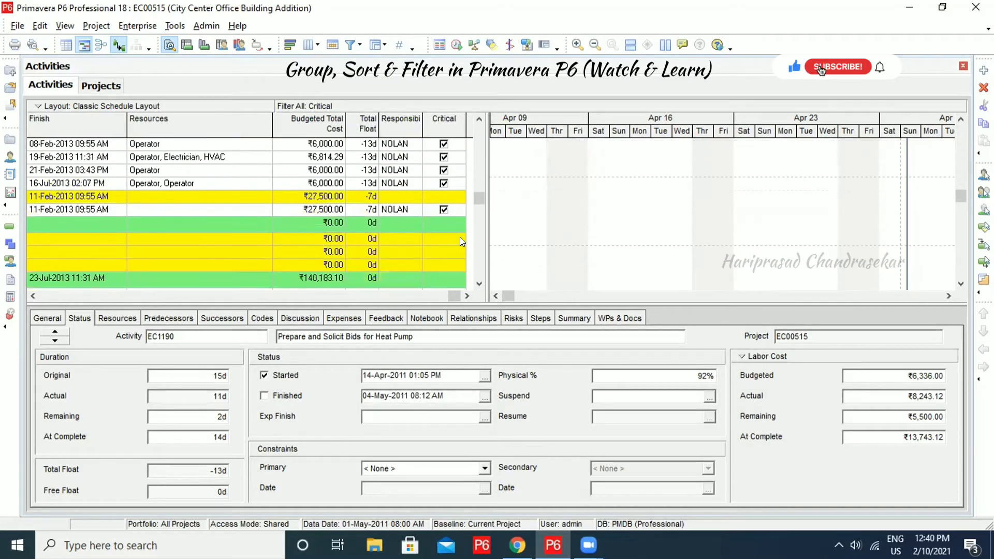
scroll(460, 237, "up", 4)
left_click_drag(452, 296, 43, 278)
Replace the Critical filter with the default Completed filter, apply it and close the filter settings.
left_click(357, 46)
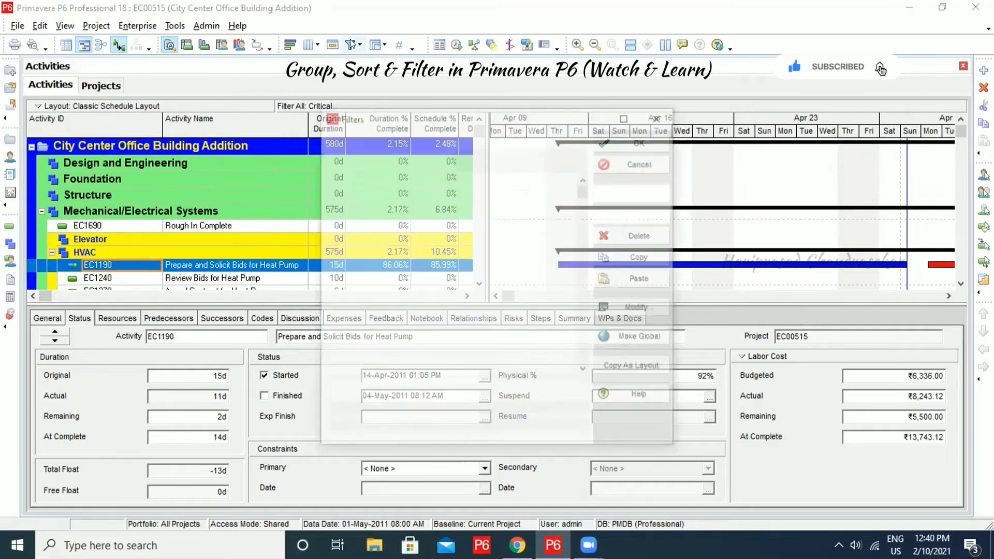
left_click(556, 218)
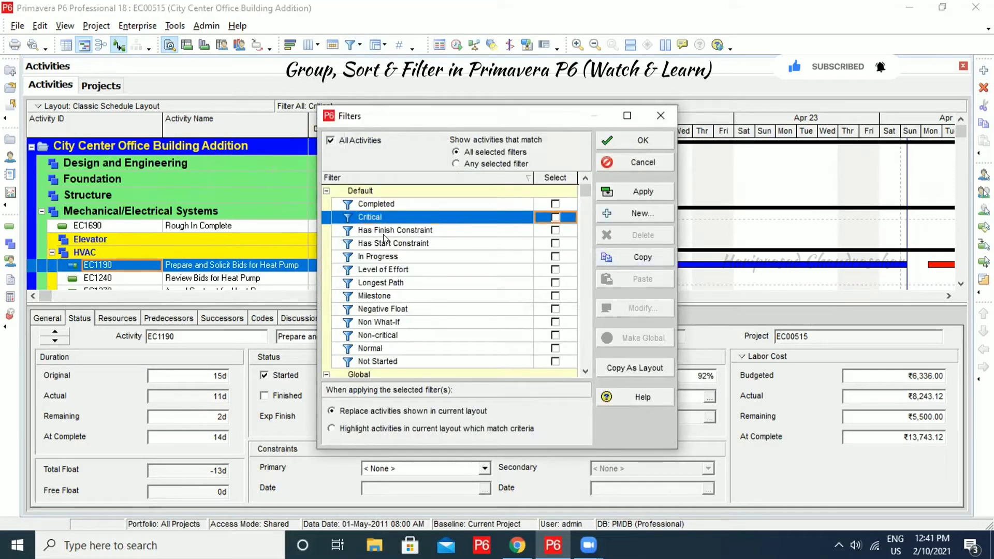
left_click(417, 256)
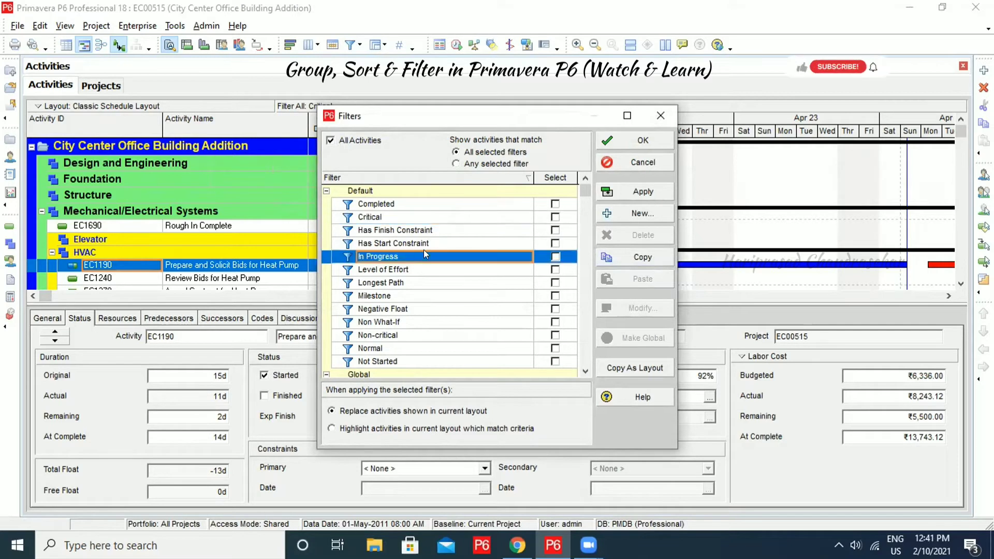
left_click(396, 206)
left_click(555, 205)
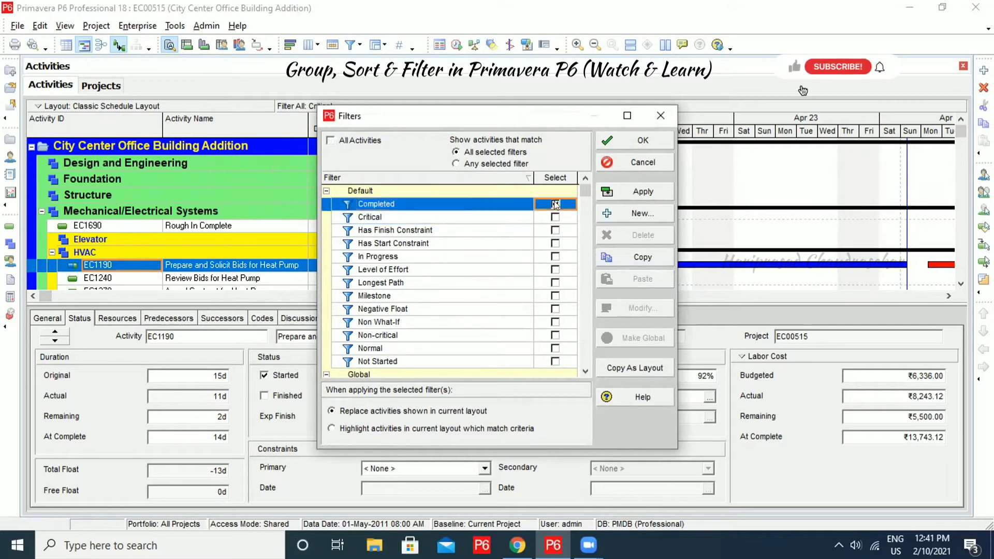
left_click(643, 192)
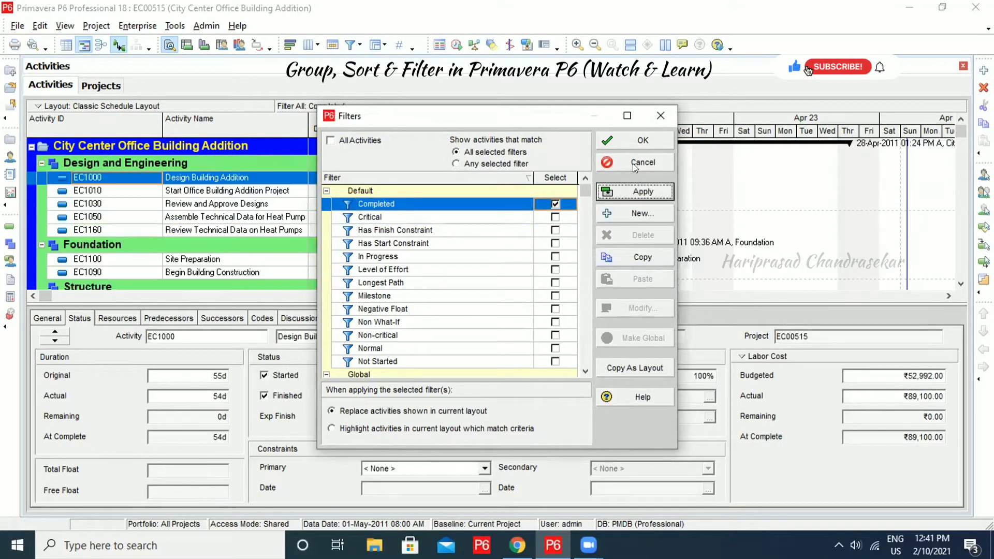
left_click(642, 140)
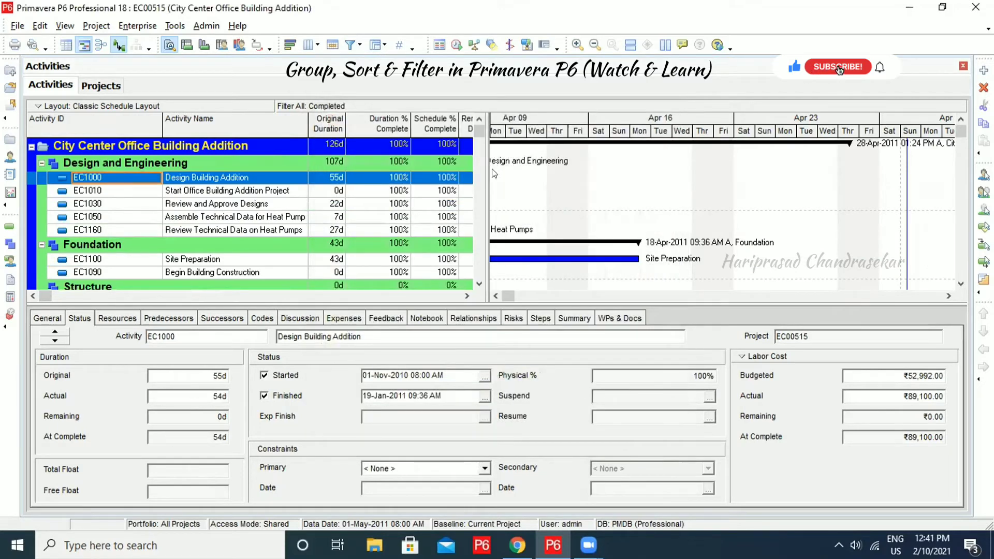
mouse_move(479, 133)
left_mouse_down()
mouse_move(471, 273)
mouse_move(480, 117)
left_mouse_up()
left_click_drag(42, 296, 24, 309)
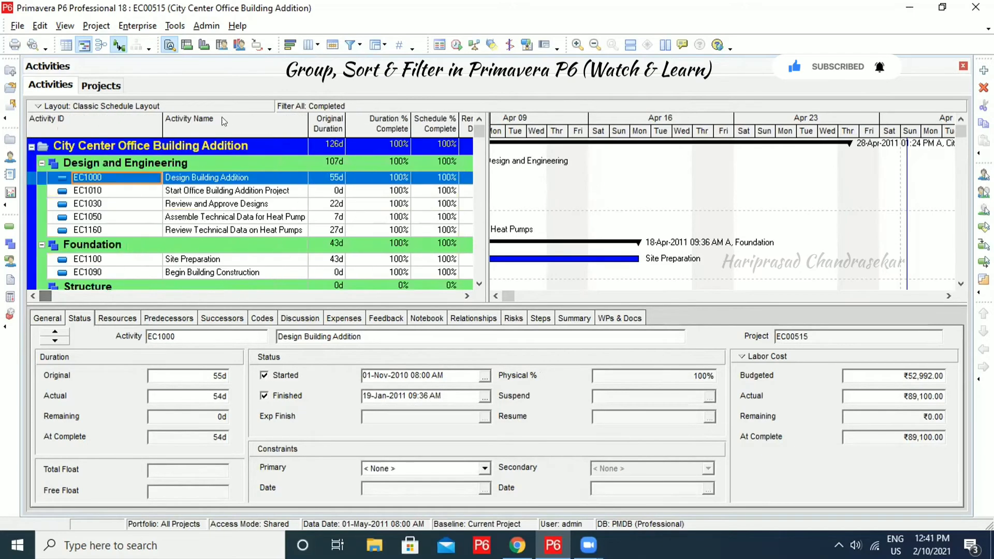
Clear the Completed filter in the filter settings and look through the Default, Global and User Defined filters.
left_click(350, 45)
left_click(555, 204)
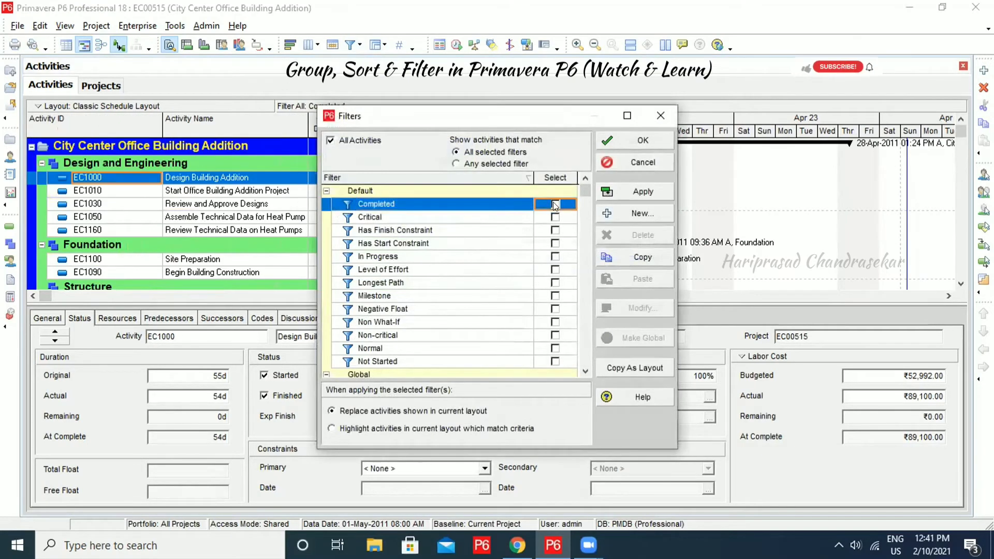
scroll(485, 301, "down", 3)
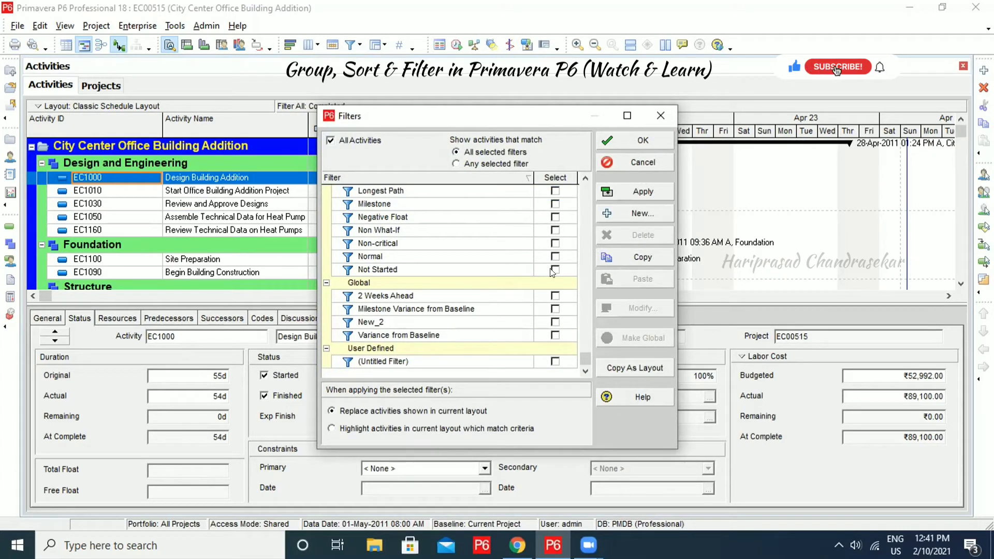
Create a new activity filter and name it Filter 1.
left_click(634, 210)
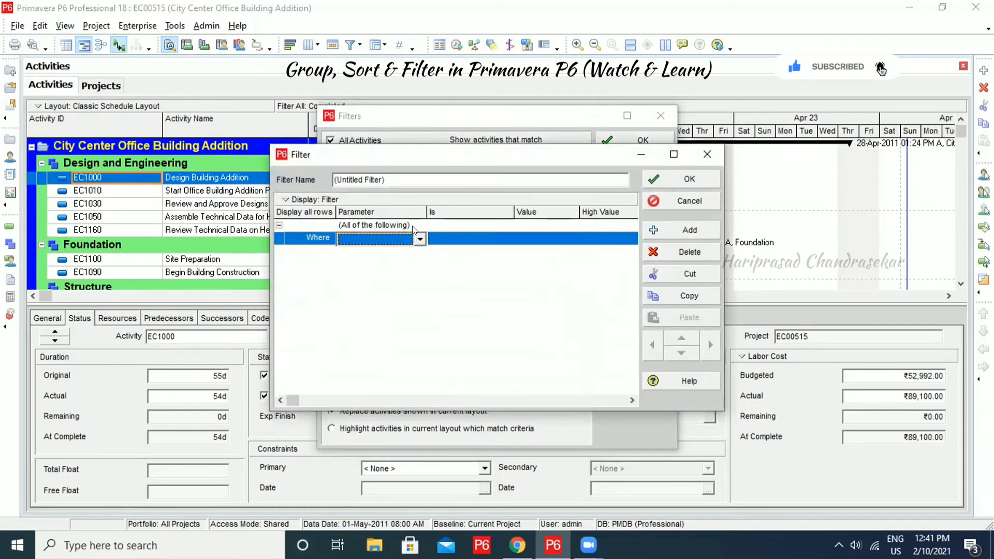
left_click_drag(402, 179, 288, 179)
left_click_drag(405, 172, 279, 175)
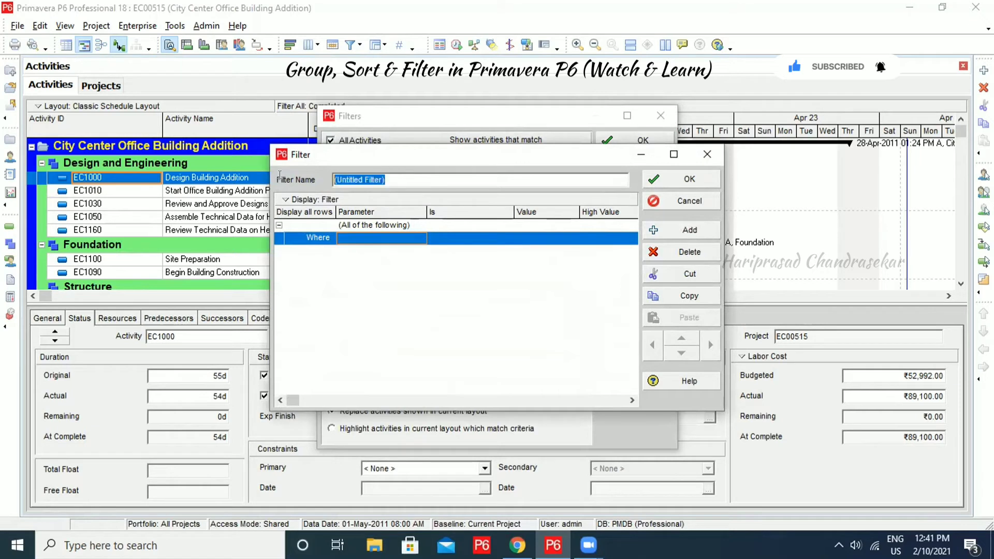
type("Fi")
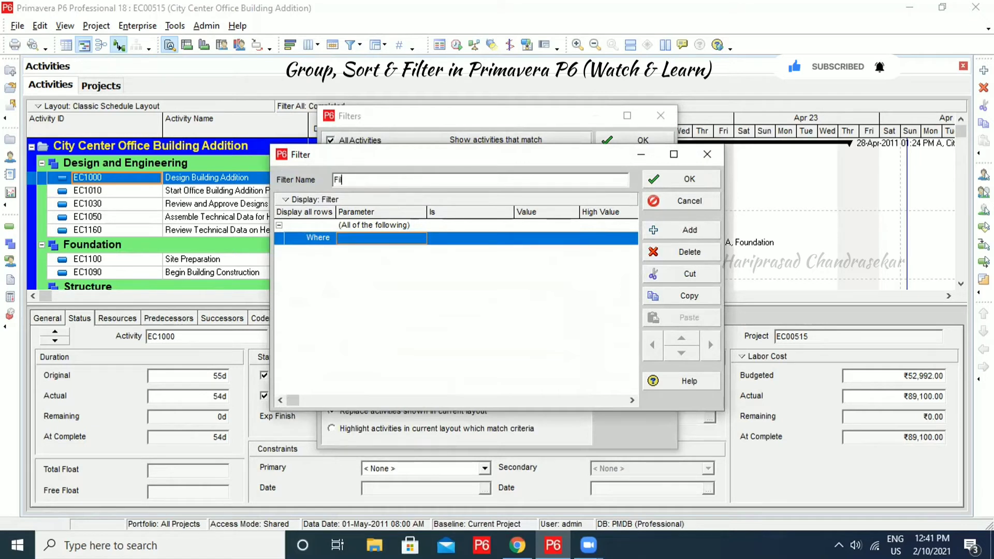
type("lter 1")
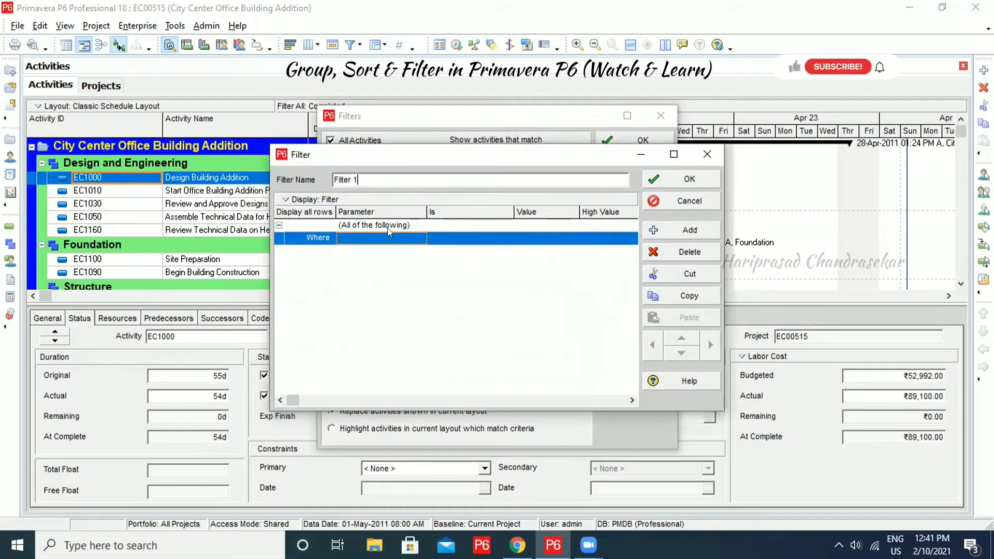
Set the parameter of Filter 1's first condition to Activity Type.
left_click(412, 239)
left_click(420, 240)
scroll(402, 278, "down", 10)
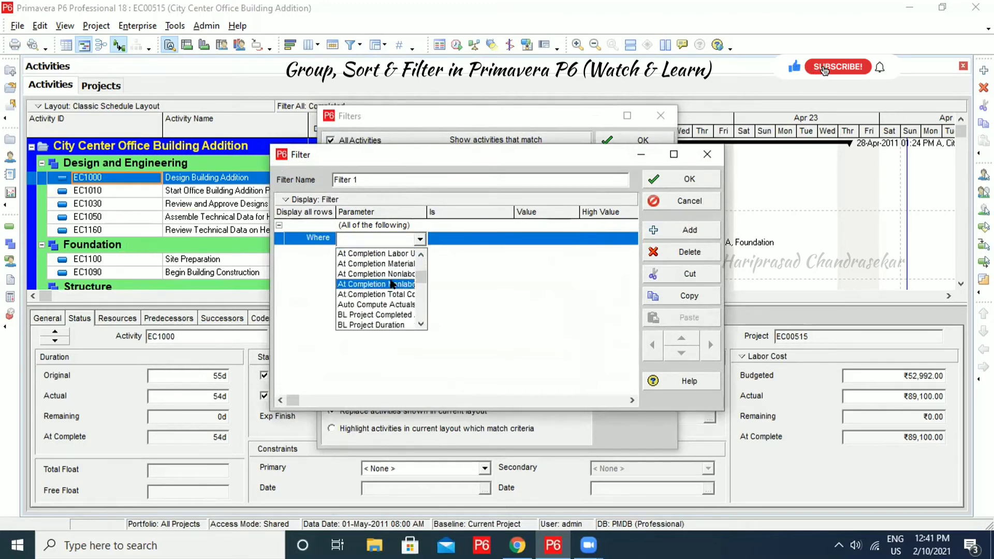
scroll(393, 282, "up", 3)
scroll(375, 282, "up", 5)
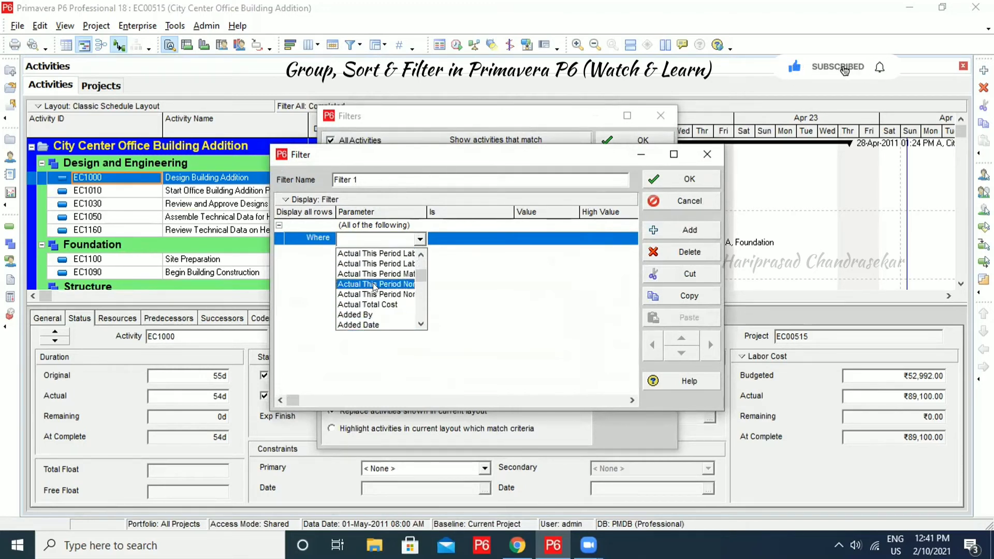
scroll(380, 275, "up", 4)
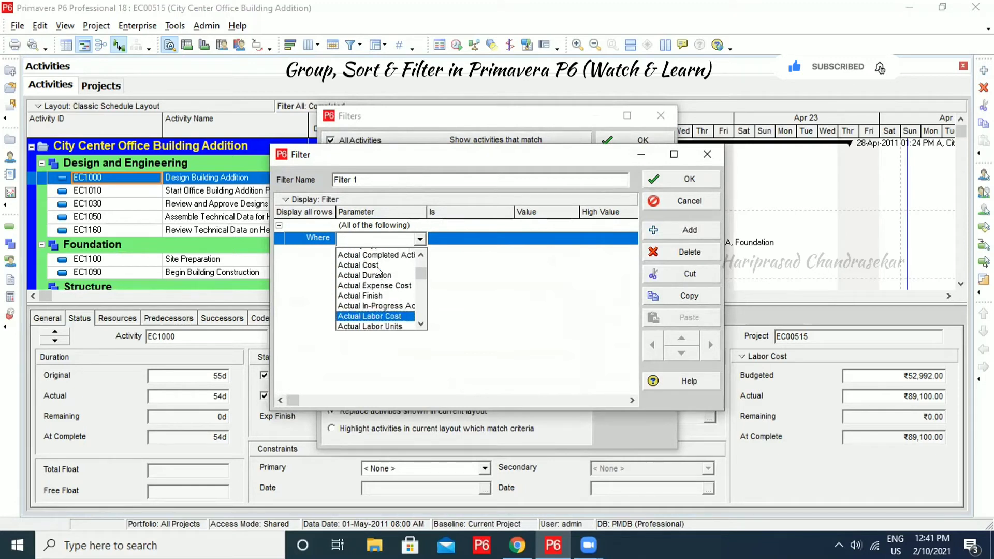
left_click(374, 321)
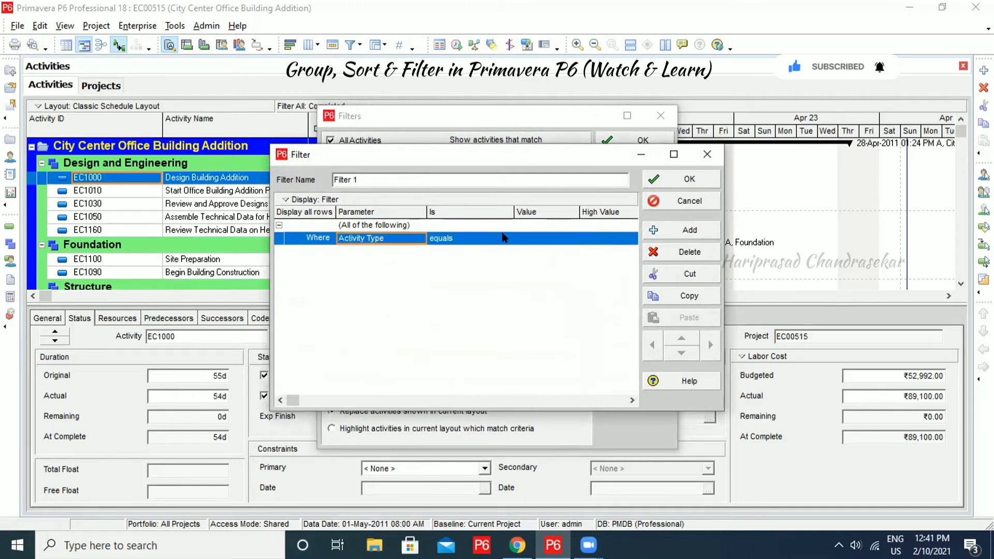
Set the Activity Type condition to equal Level of Effort and save Filter 1.
left_click(571, 238)
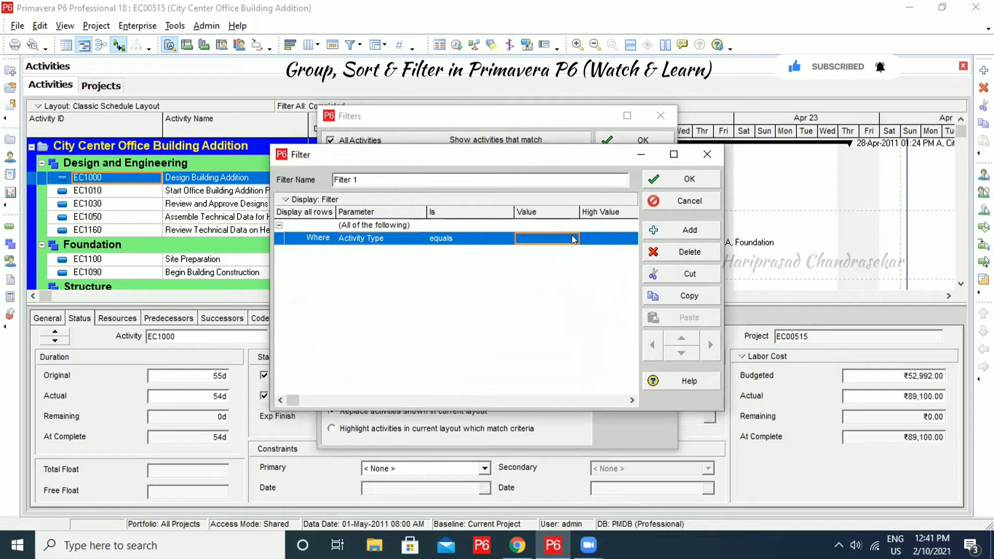
left_click(572, 237)
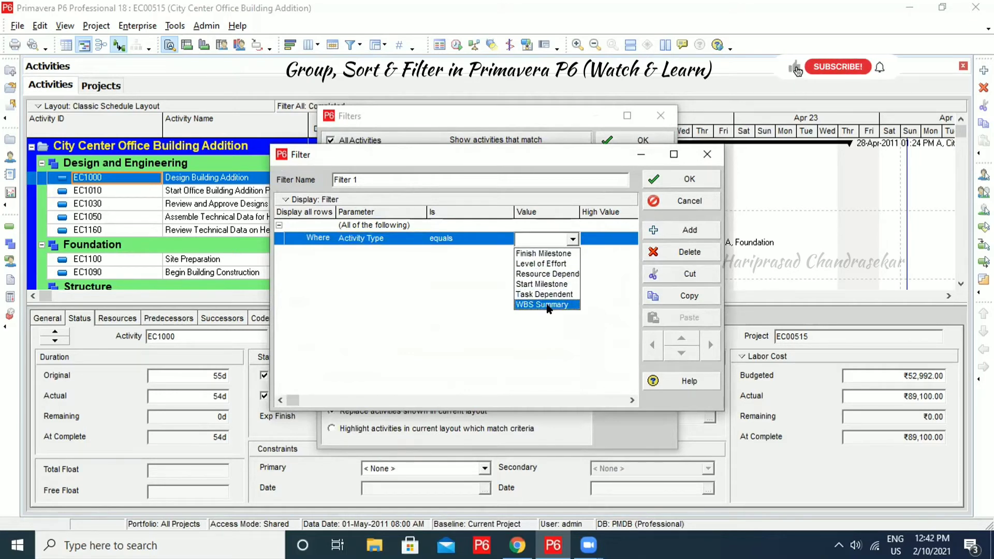
left_click(543, 265)
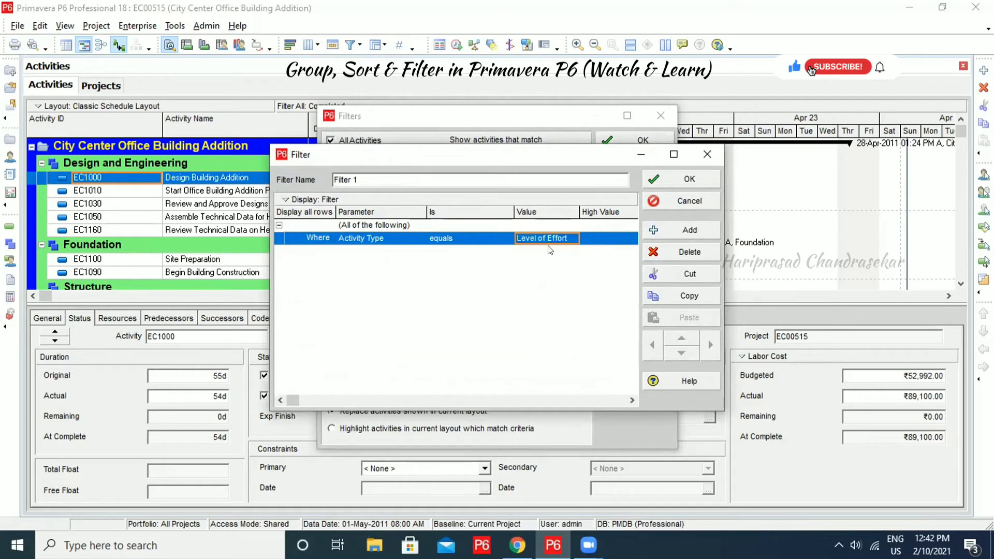
left_click(681, 180)
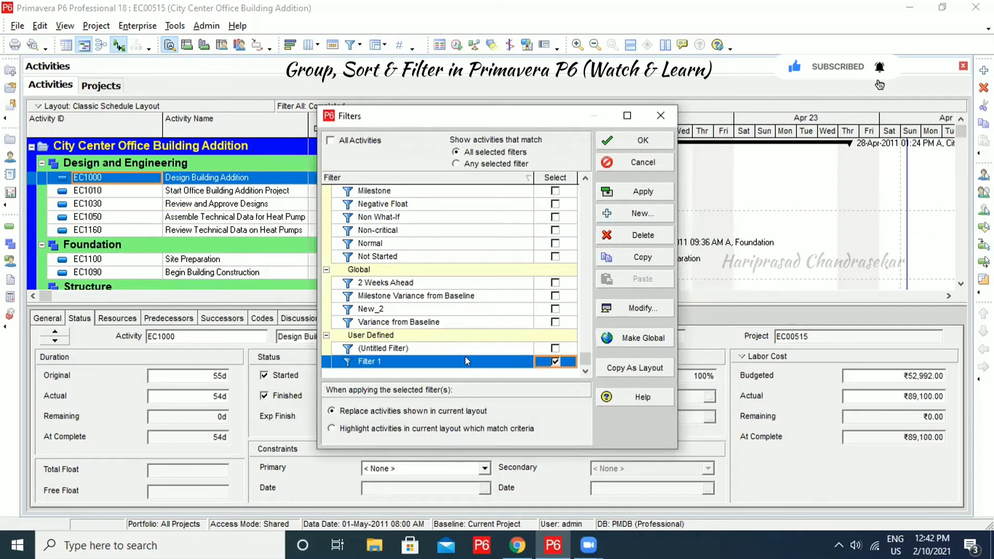
Apply Filter 1 to the activities and close the filter settings.
left_click(635, 193)
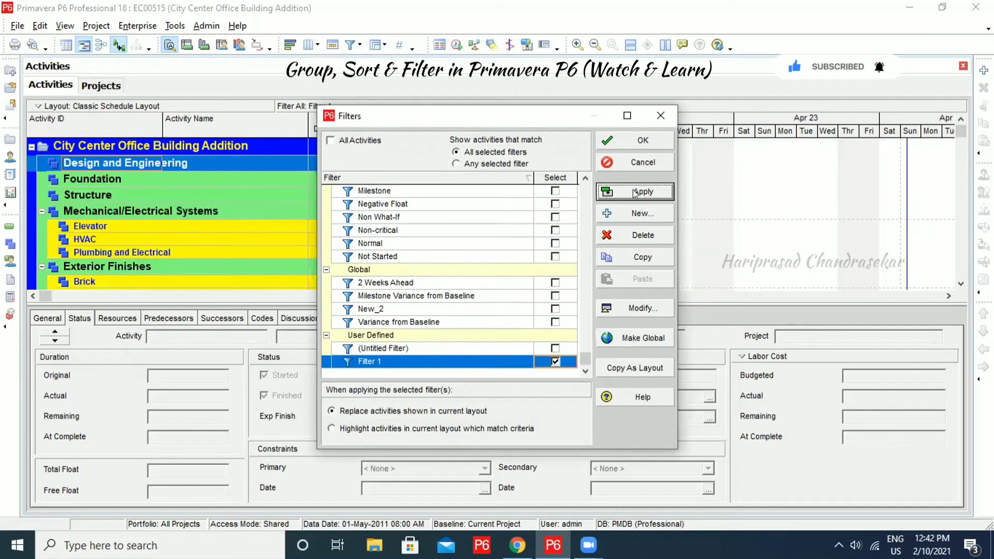
left_click(640, 141)
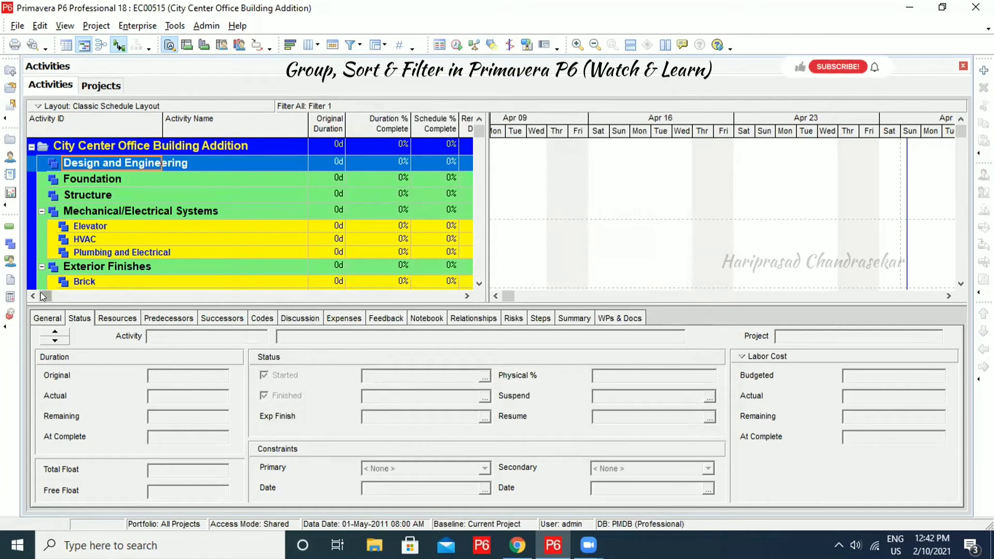
mouse_move(44, 296)
left_mouse_down()
mouse_move(459, 262)
mouse_move(47, 291)
left_mouse_up()
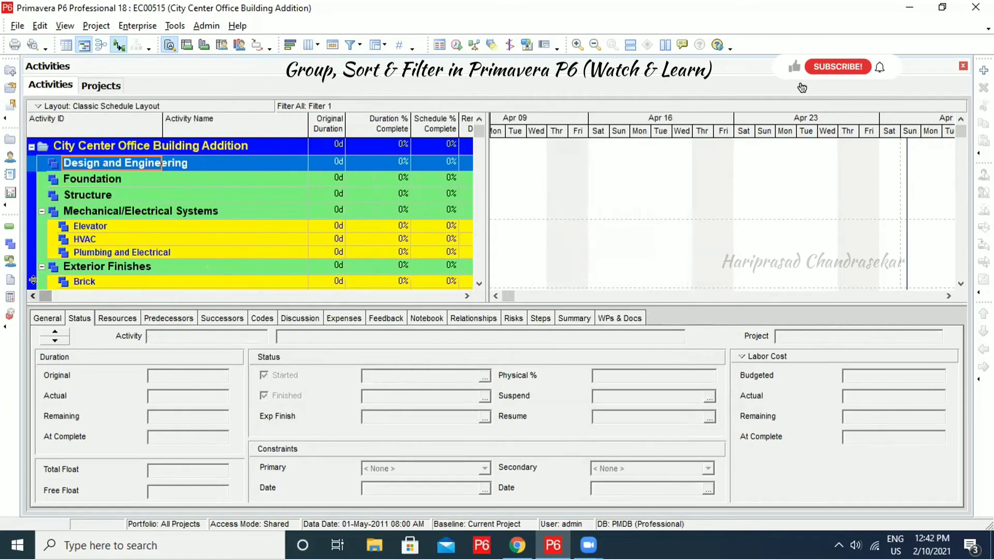
Reopen the filter settings, modify Filter 1 so that Activity Type equals Resource Dependent, and apply it.
left_click(350, 45)
scroll(544, 266, "down", 3)
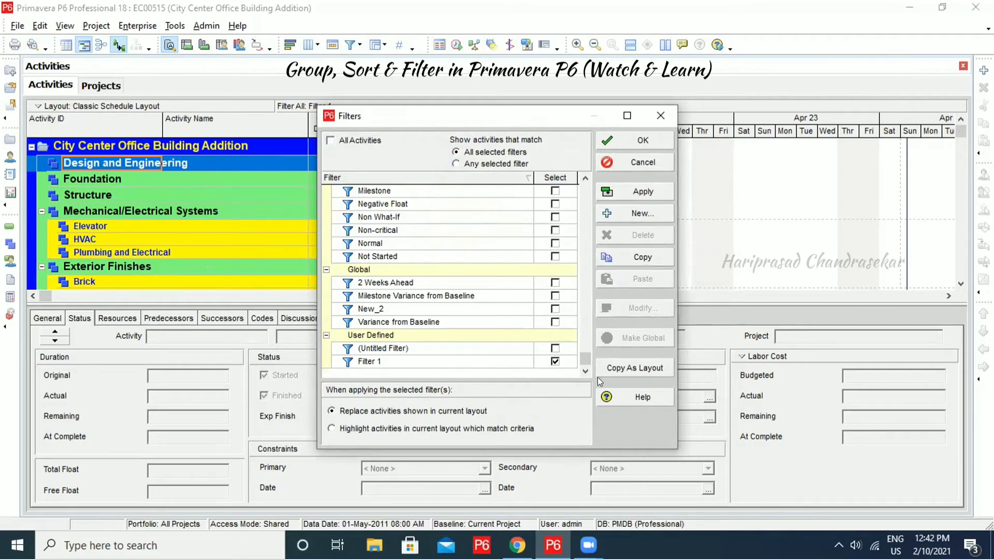
left_click(411, 364)
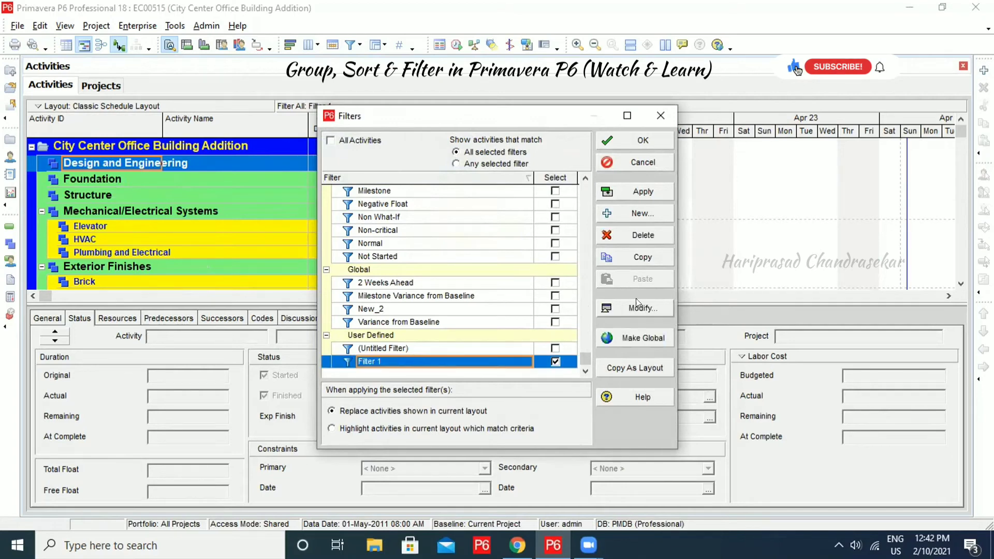
left_click(646, 308)
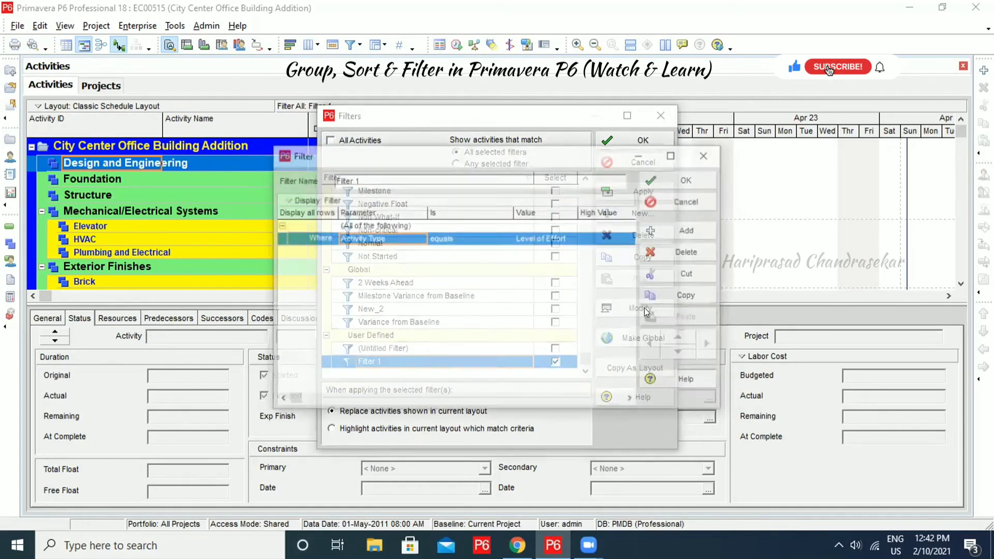
left_click(541, 238)
left_click(573, 239)
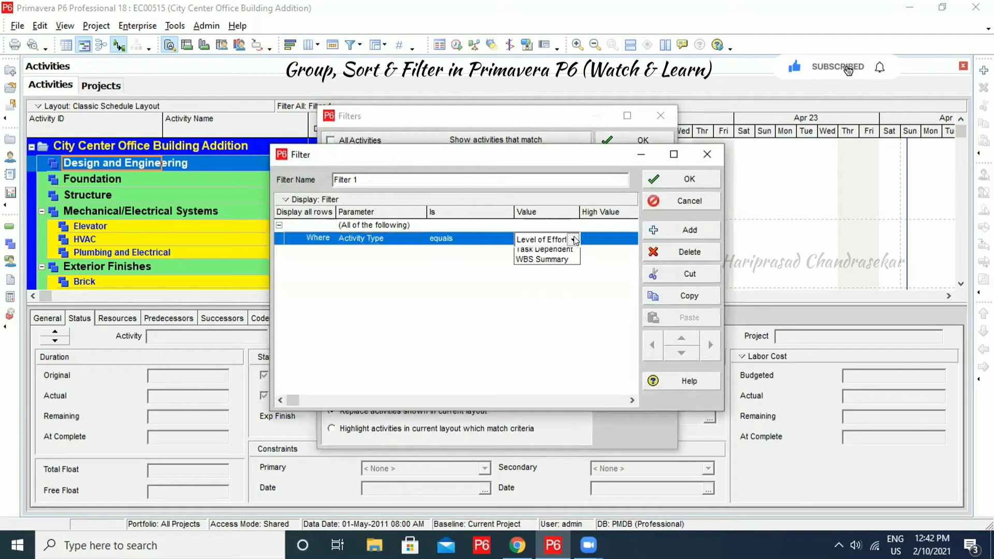
left_click(554, 274)
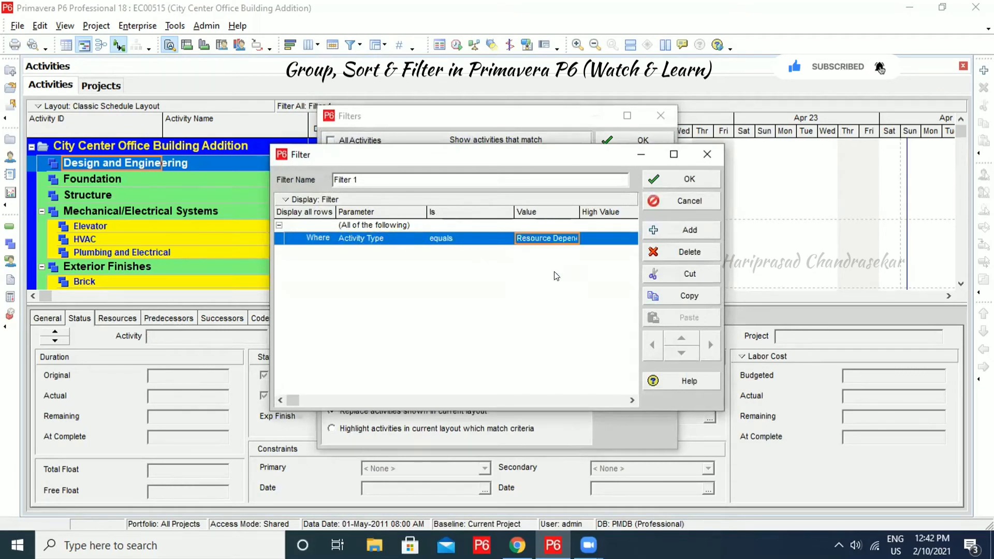
left_click(690, 179)
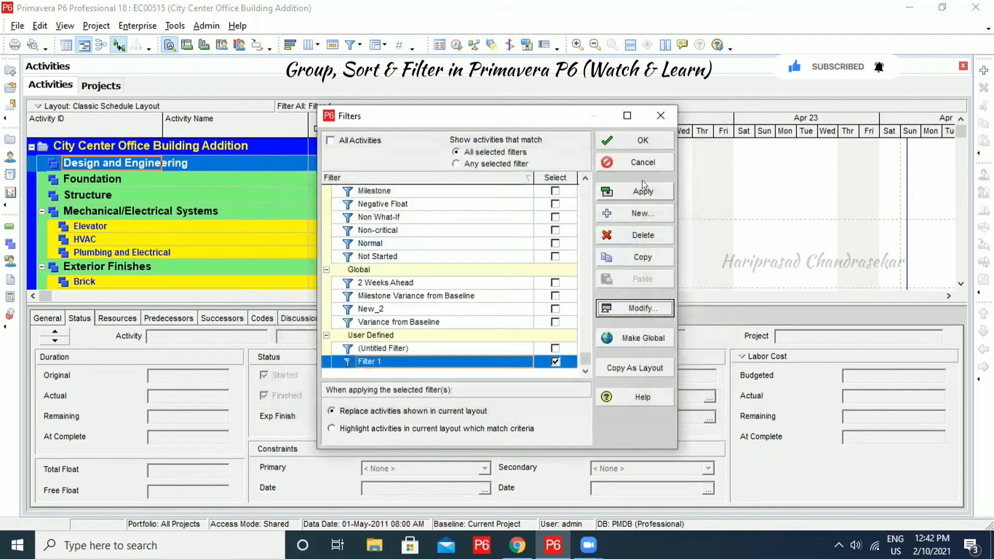
left_click(643, 191)
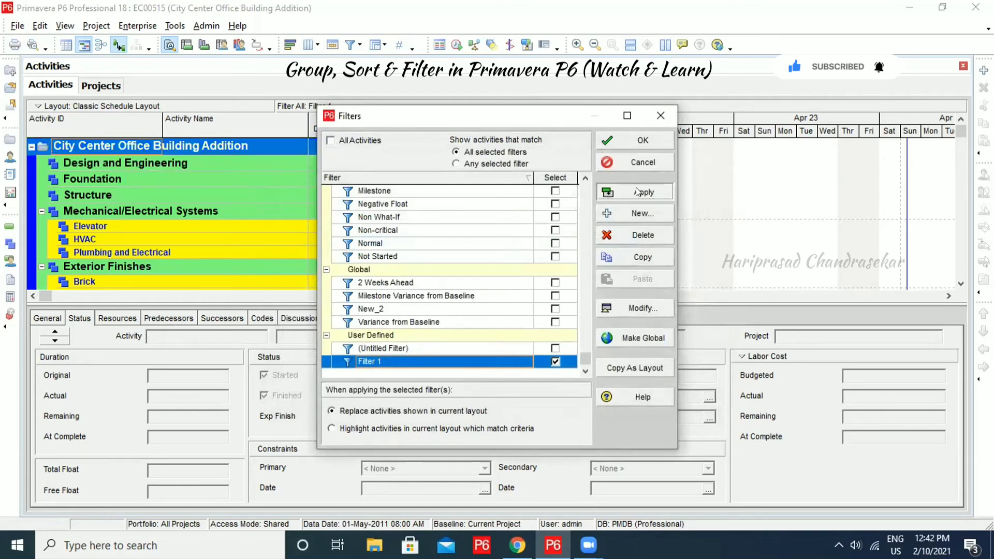
left_click_drag(558, 115, 614, 97)
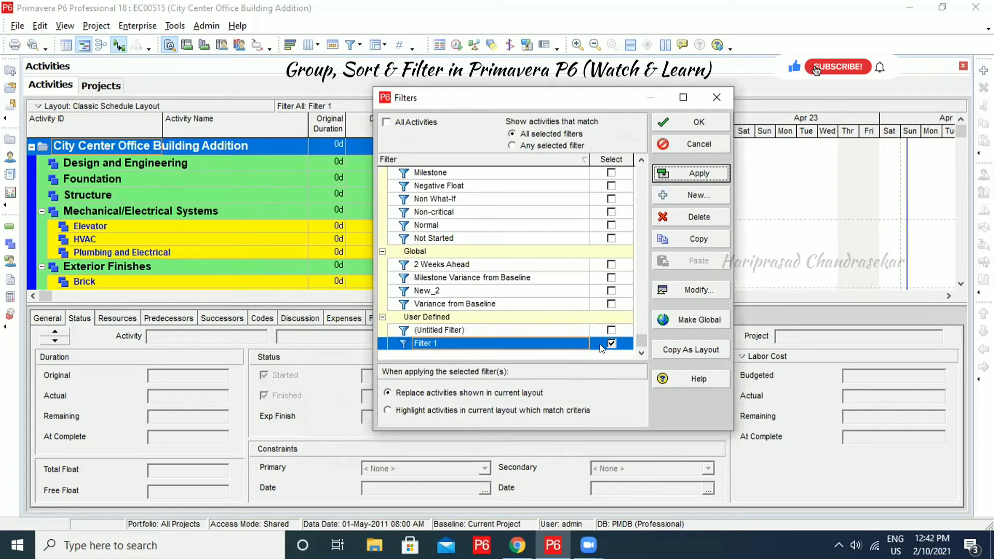
Modify Filter 1 again so that Activity Type equals WBS Summary, and apply it.
left_click(695, 290)
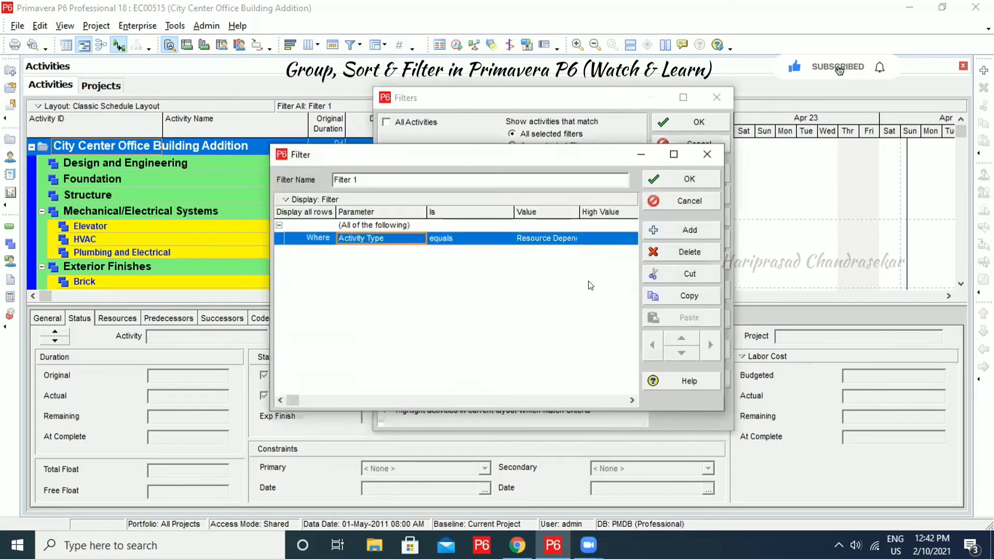
left_click(574, 236)
left_click(573, 239)
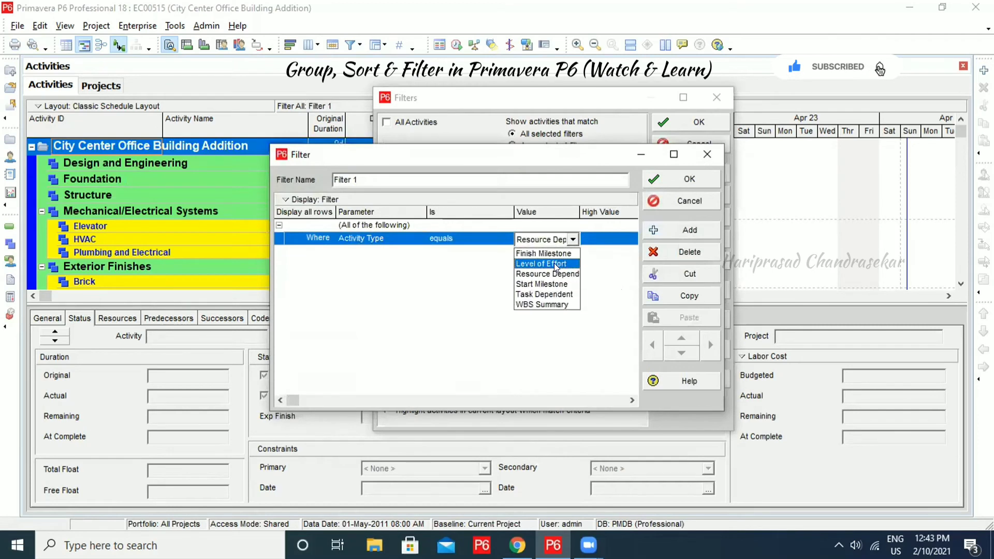
left_click(547, 294)
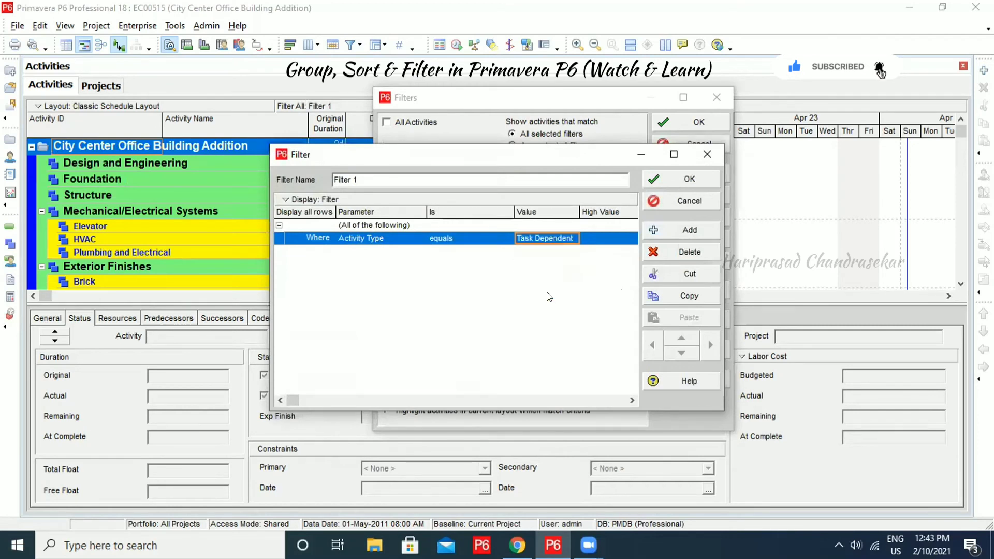
left_click(572, 239)
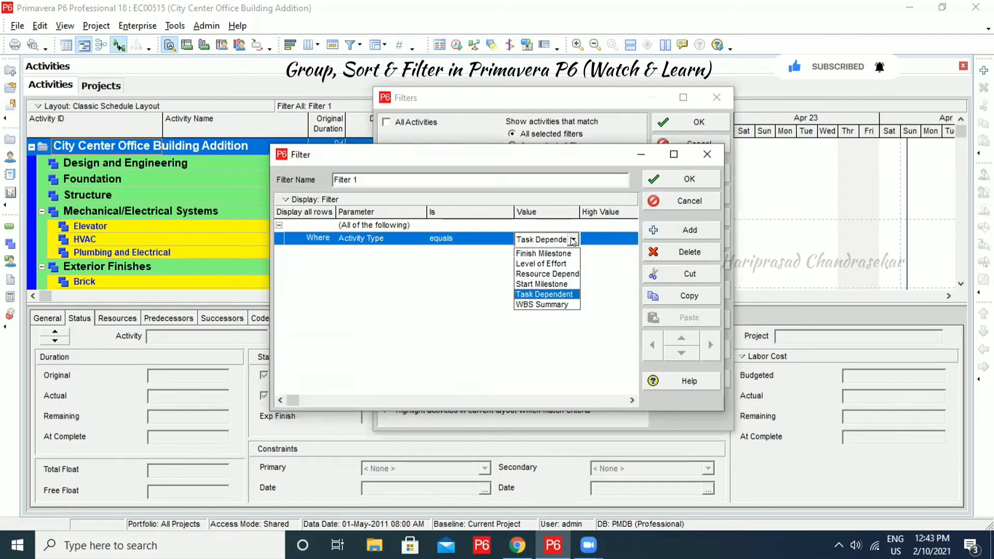
left_click(542, 304)
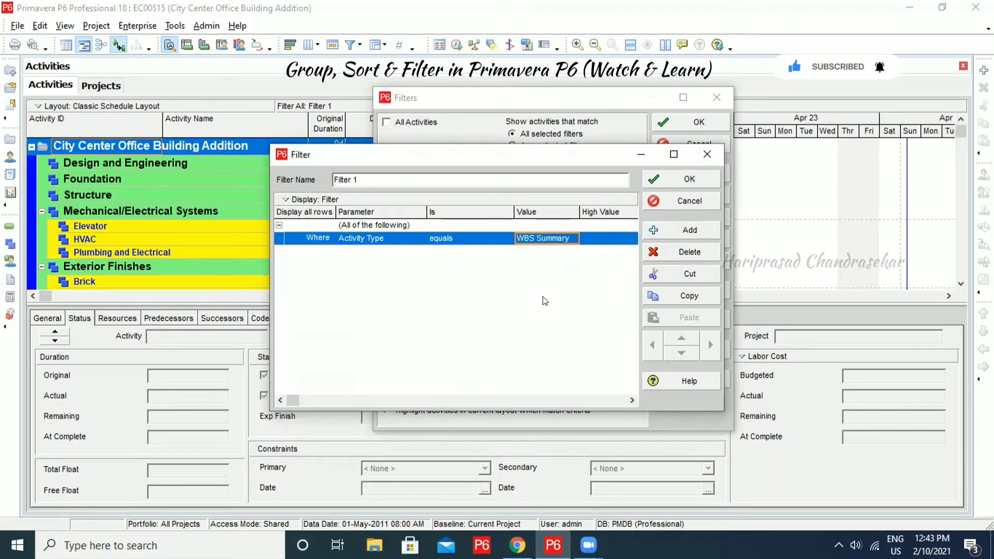
left_click(689, 180)
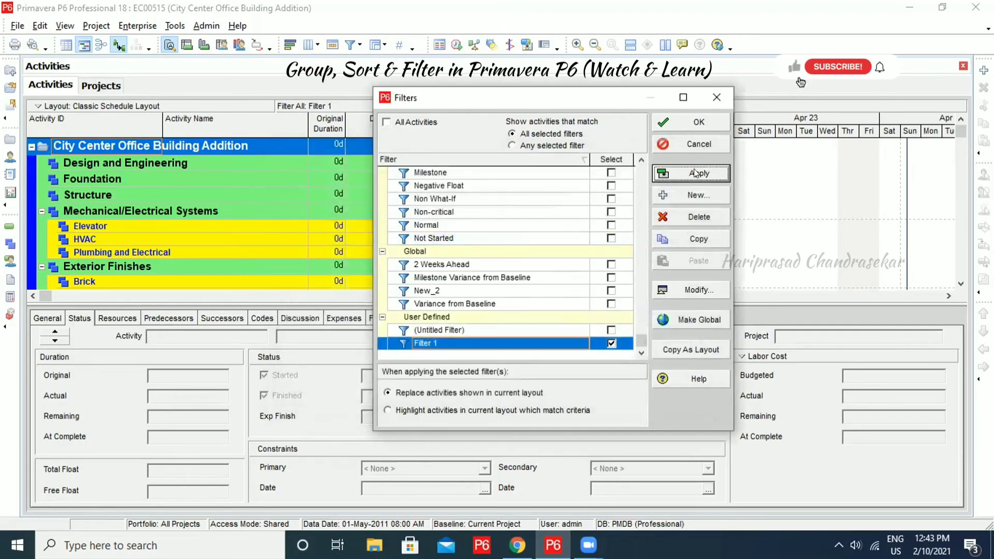
left_click_drag(618, 99, 673, 118)
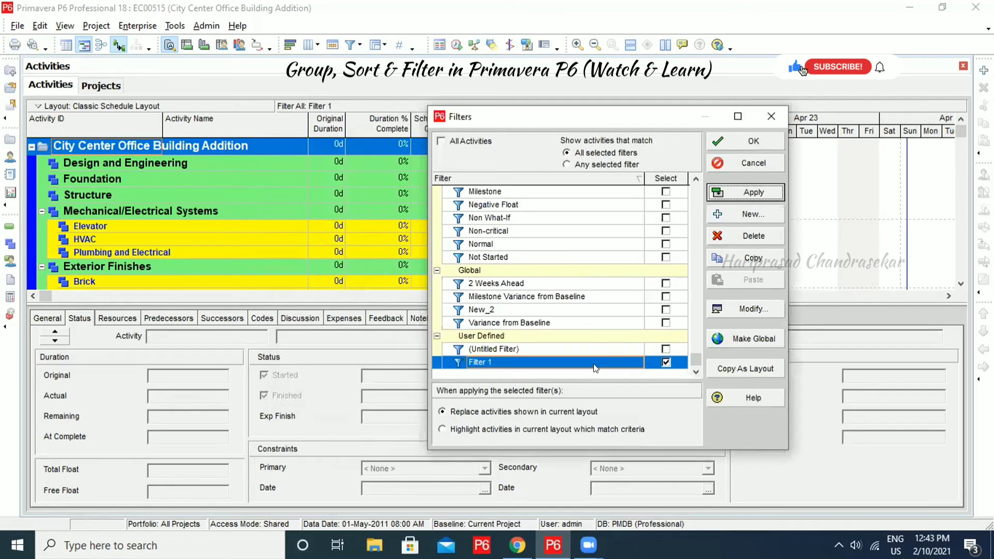
Change Filter 1 so that Activity Type equals Task Dependent, save it and apply it to the layout.
left_click(725, 314)
left_click(562, 240)
left_click(562, 243)
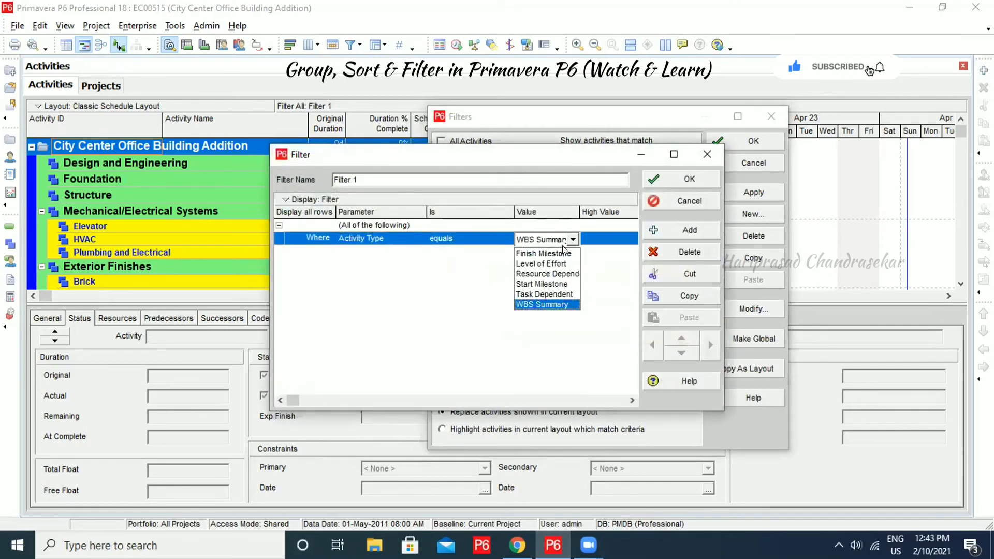
left_click(549, 292)
left_click(684, 179)
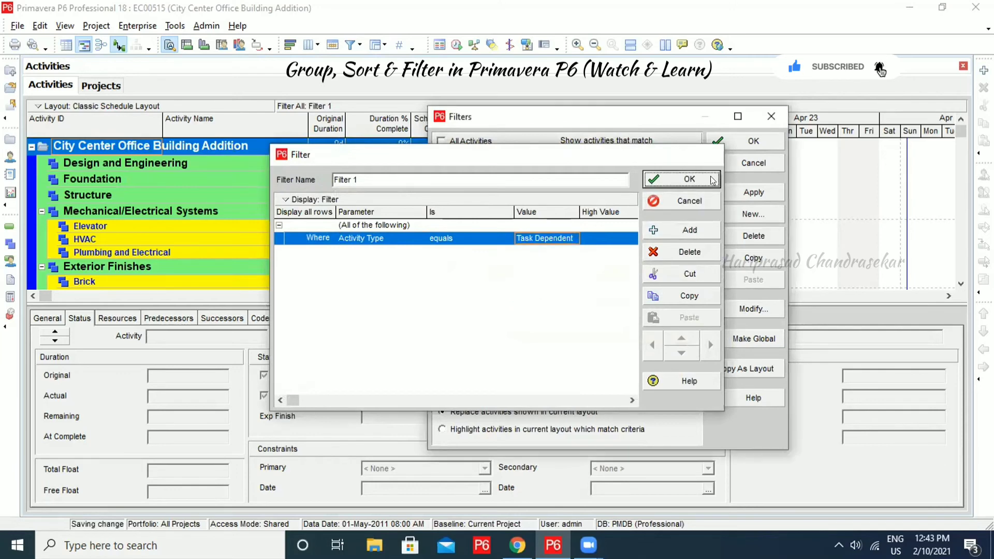
left_click(753, 192)
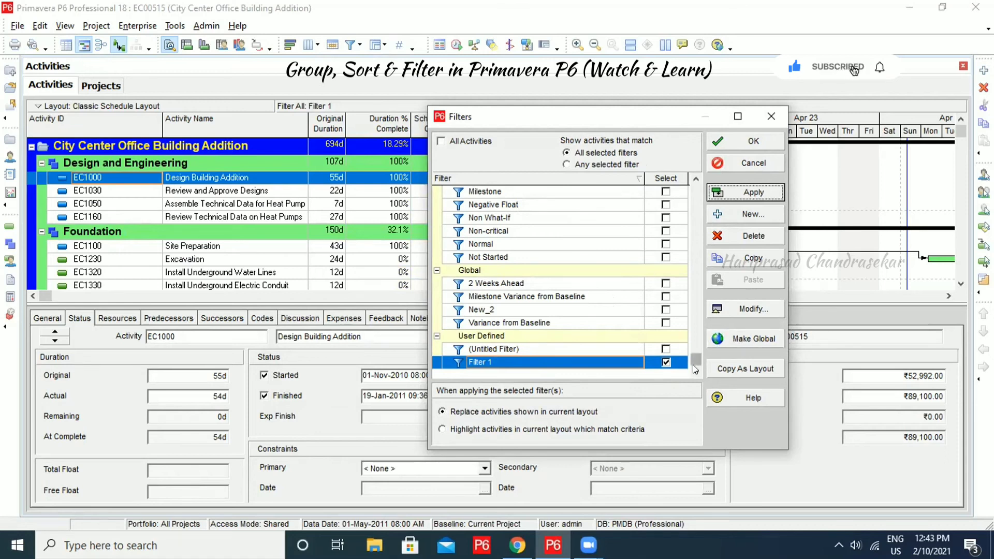
Copy the user-defined Filter 1 as a layout filter.
left_click_drag(695, 361, 680, 171)
scroll(472, 311, "down", 2)
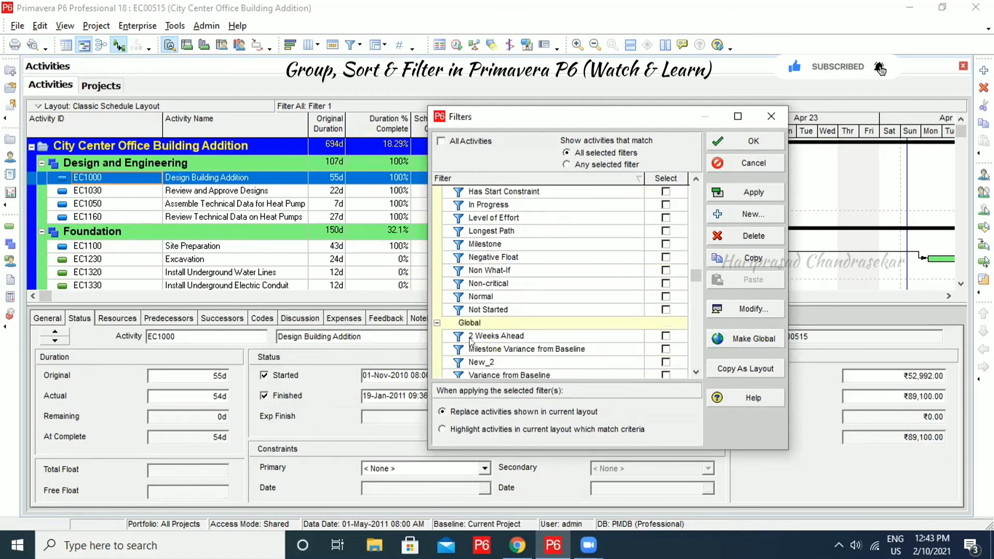
scroll(472, 324, "down", 1)
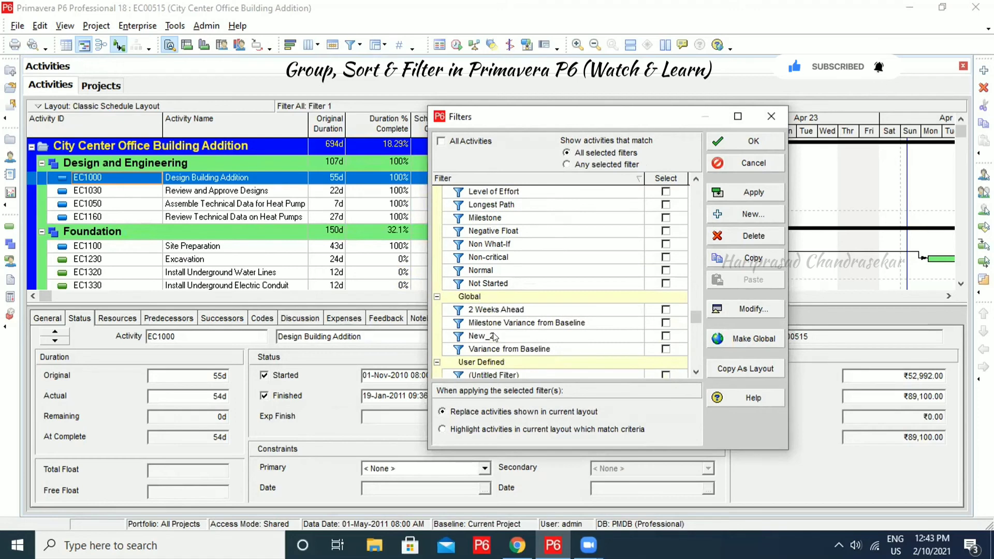
scroll(505, 339, "down", 1)
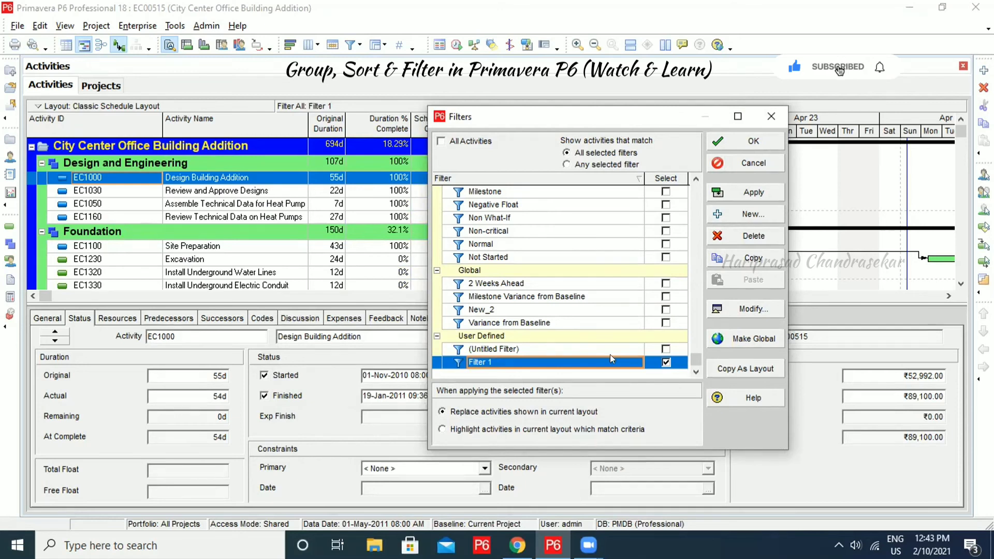
left_click(748, 368)
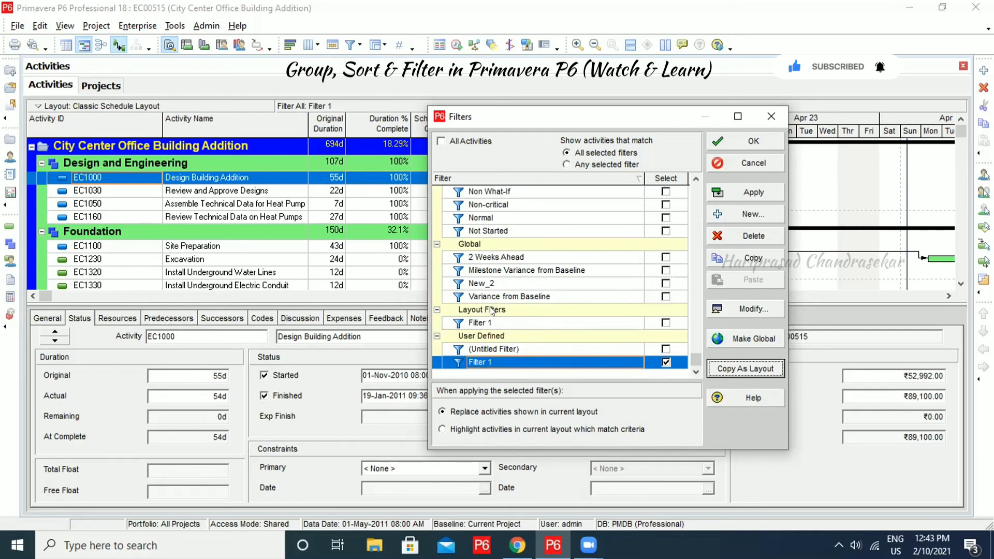
Select Filter 1 under Layout Filters and close the filter settings, then reopen them and accept the current filter selection.
left_click(494, 310)
left_click(483, 322)
left_click(491, 309)
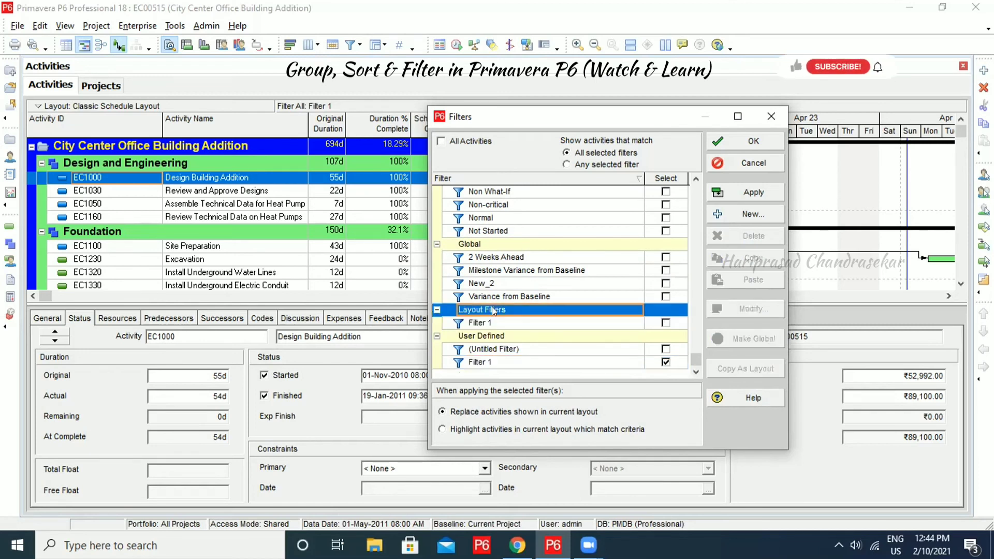
left_click(496, 322)
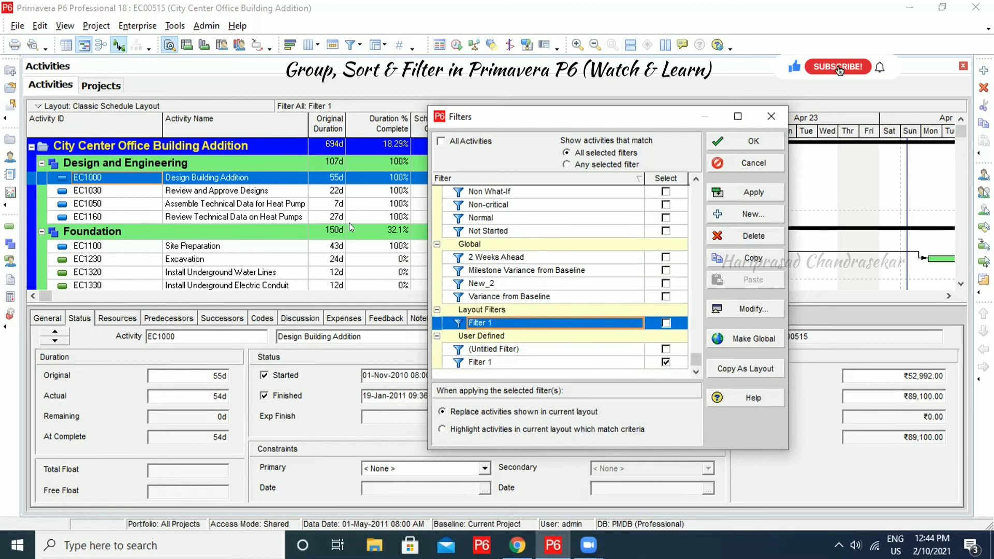
left_click(750, 162)
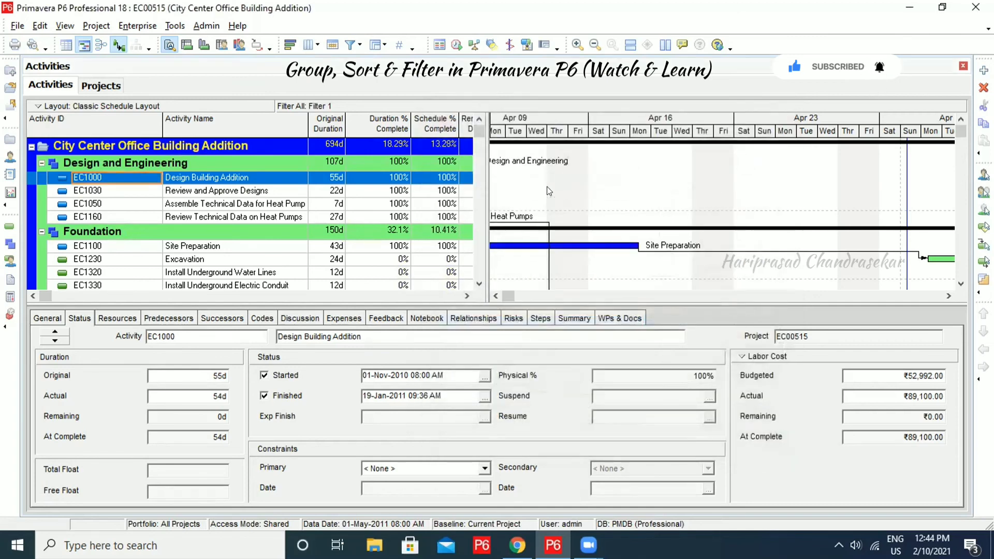
left_click(350, 46)
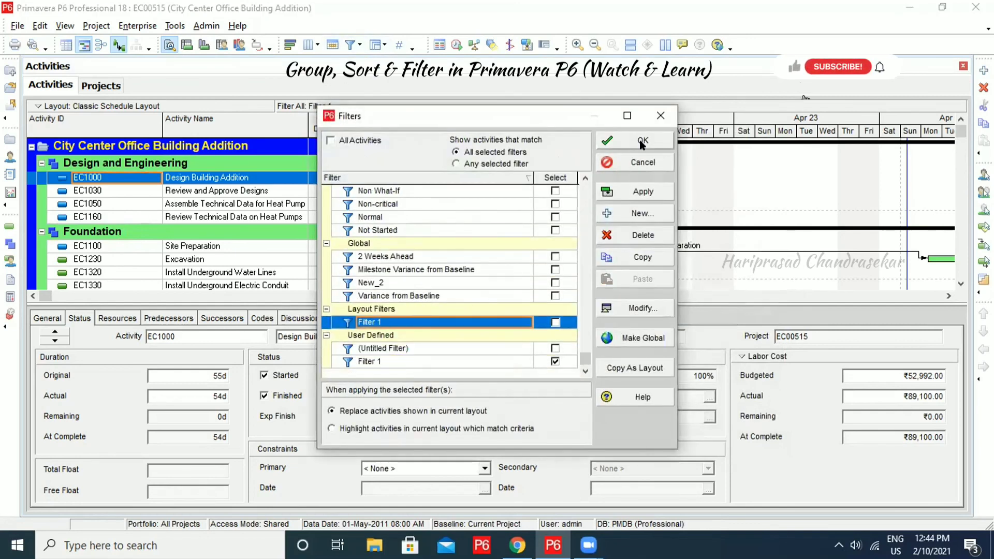
left_click(607, 141)
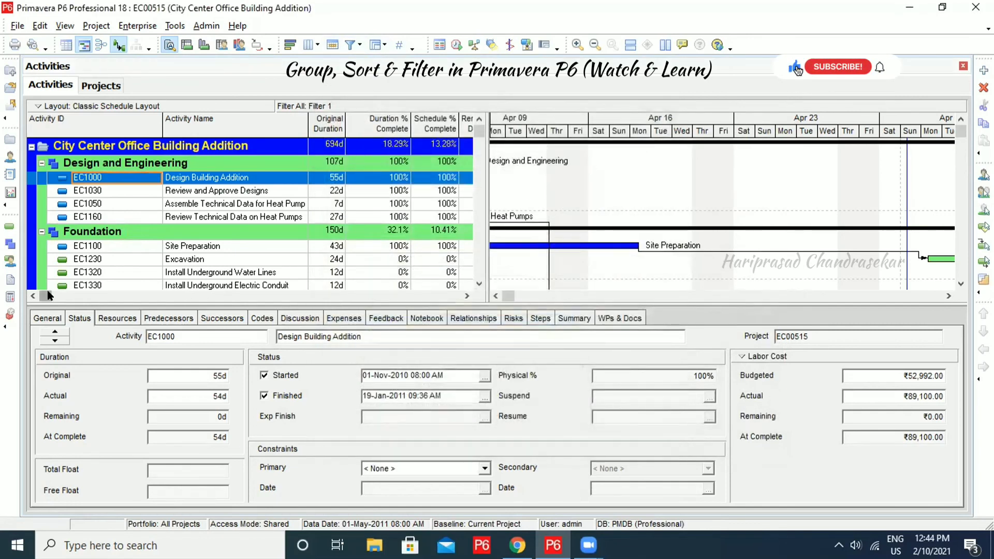